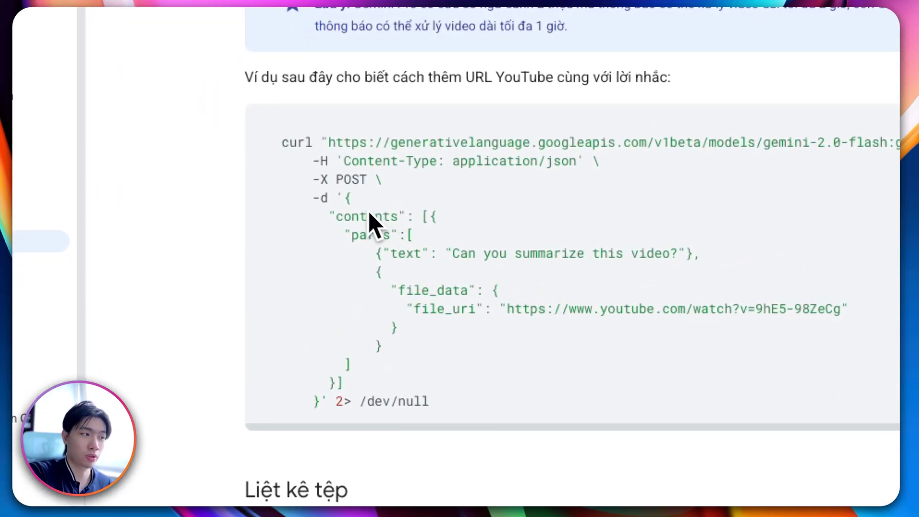
# Step: Copy the Gemini curl example for summarizing a YouTube video and go to the 'Video summarize - n8n' tab
pyautogui.moveTo(283, 138); pyautogui.dragTo(352, 200)
pyautogui.keyDown('shift'); pyautogui.click(558, 417); pyautogui.keyUp('shift')
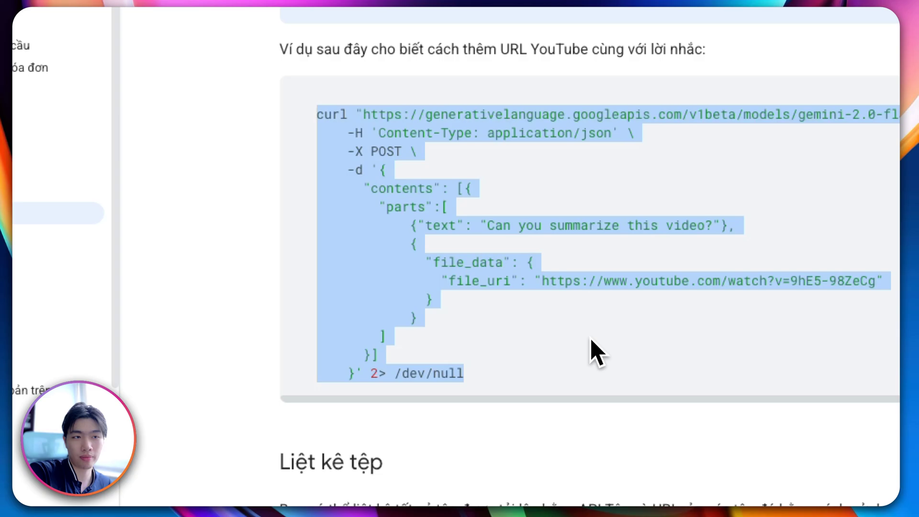
pyautogui.click(370, 252)
pyautogui.moveTo(334, 124)
pyautogui.mouseDown()
pyautogui.moveTo(442, 315)
pyautogui.moveTo(563, 373)
pyautogui.moveTo(550, 386)
pyautogui.mouseUp()
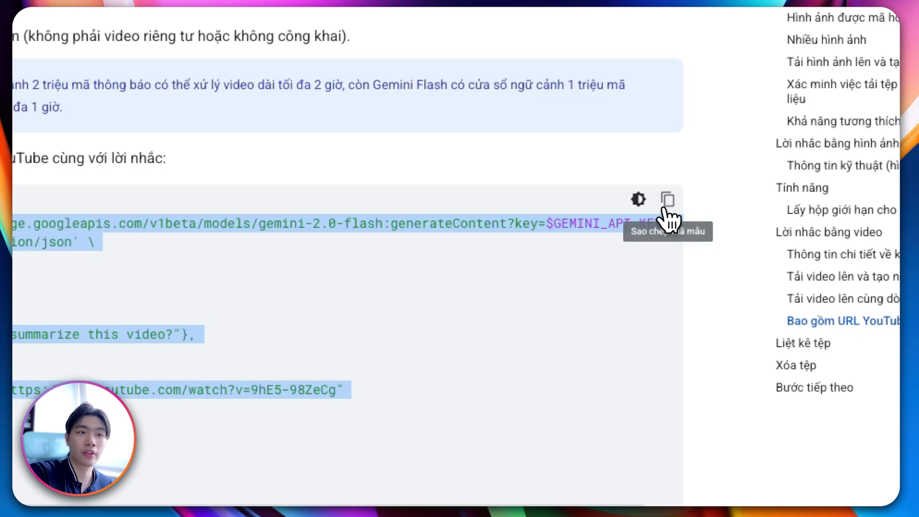
pyautogui.click(703, 187)
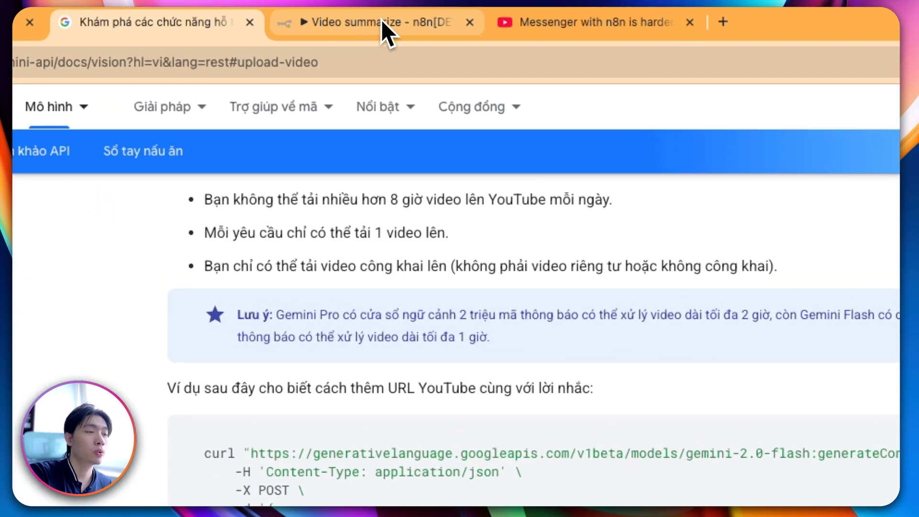
pyautogui.click(381, 21)
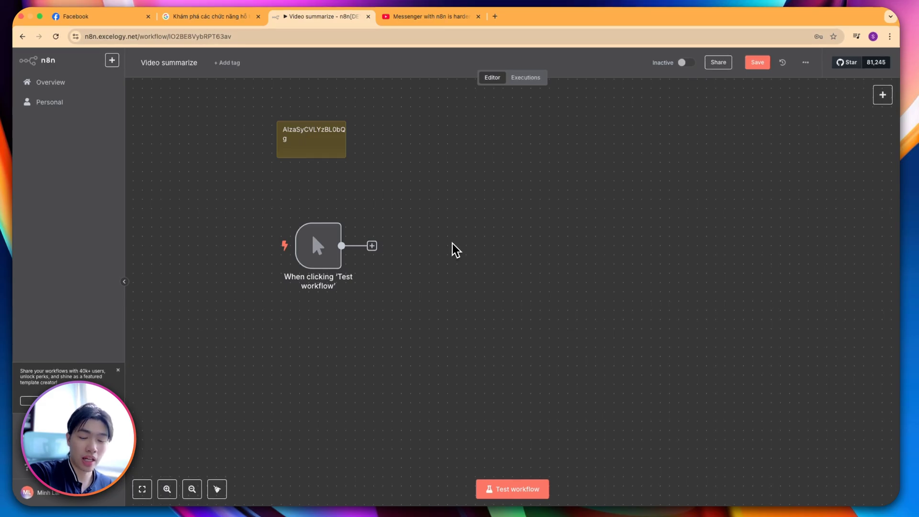
# Step: Add an HTTP Request node filled from the pasted Gemini curl command and return to the canvas
pyautogui.press('Tab')
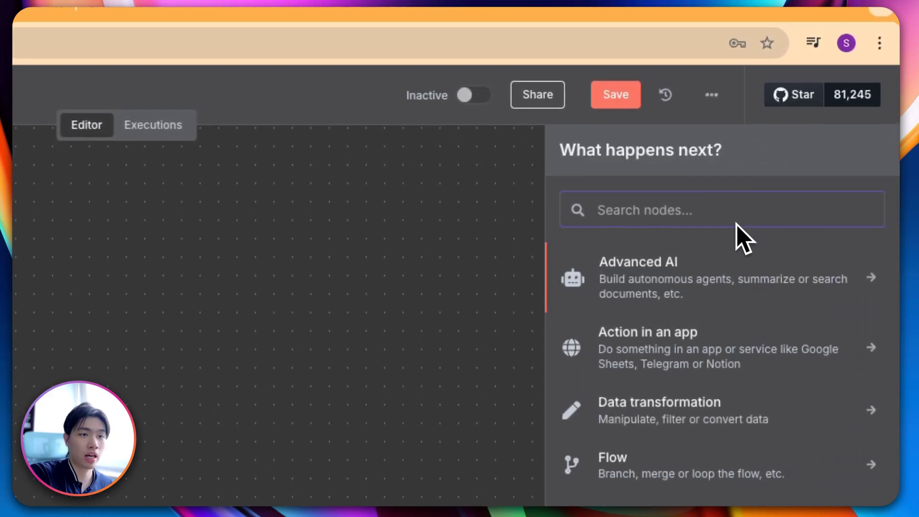
pyautogui.write('htt')
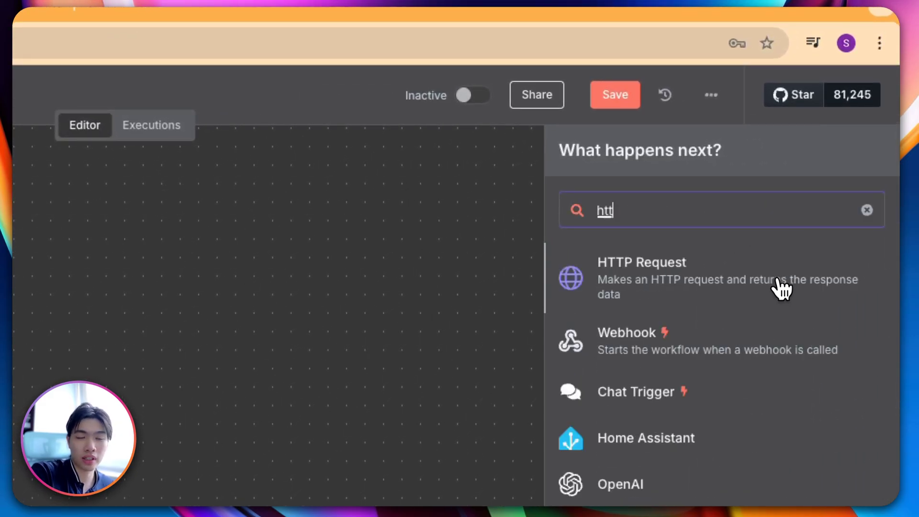
pyautogui.click(780, 287)
pyautogui.click(361, 130)
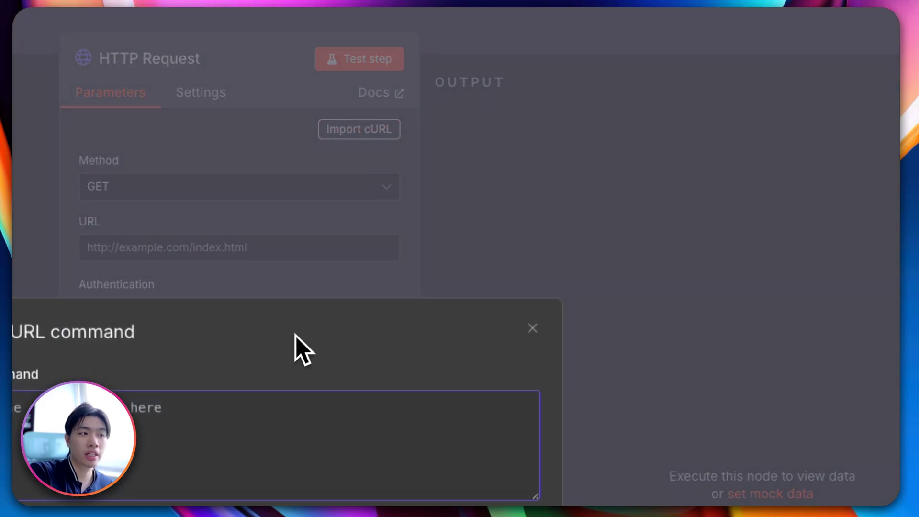
pyautogui.hotkey('ctrl', 'v')
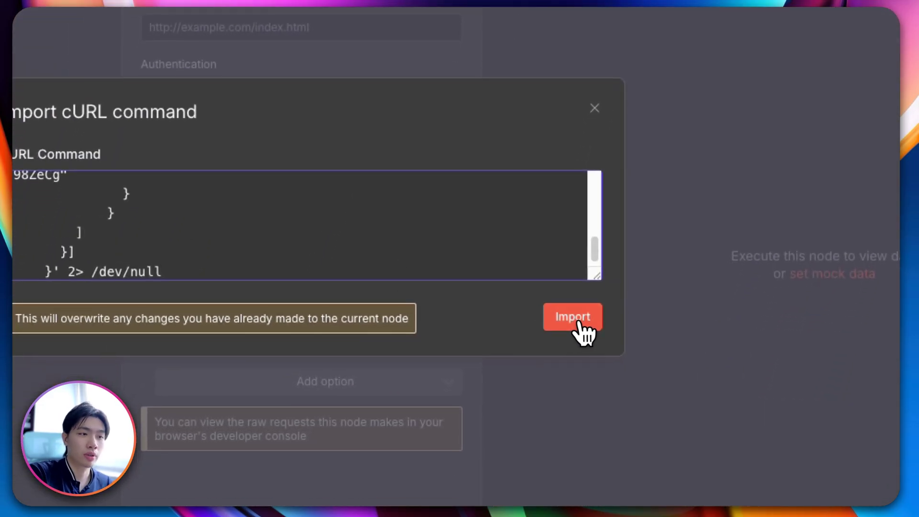
pyautogui.click(581, 324)
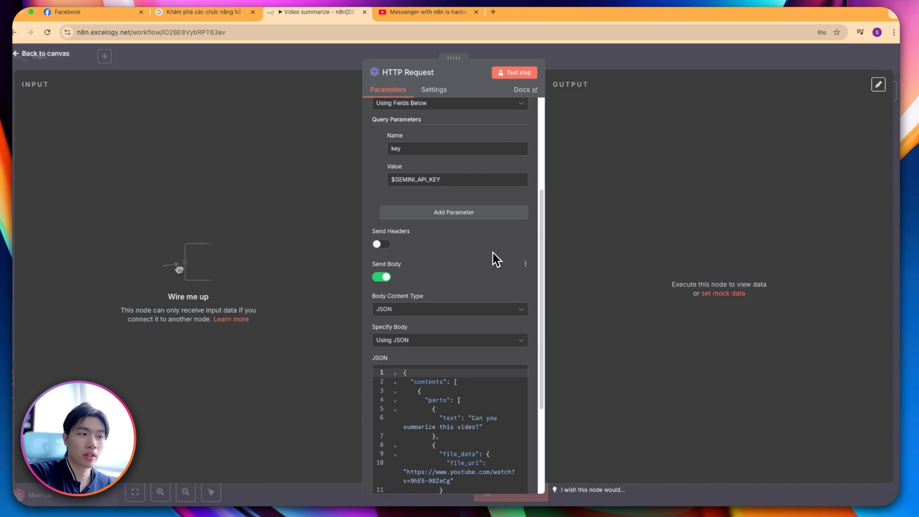
pyautogui.scroll(-4, 446, 317)
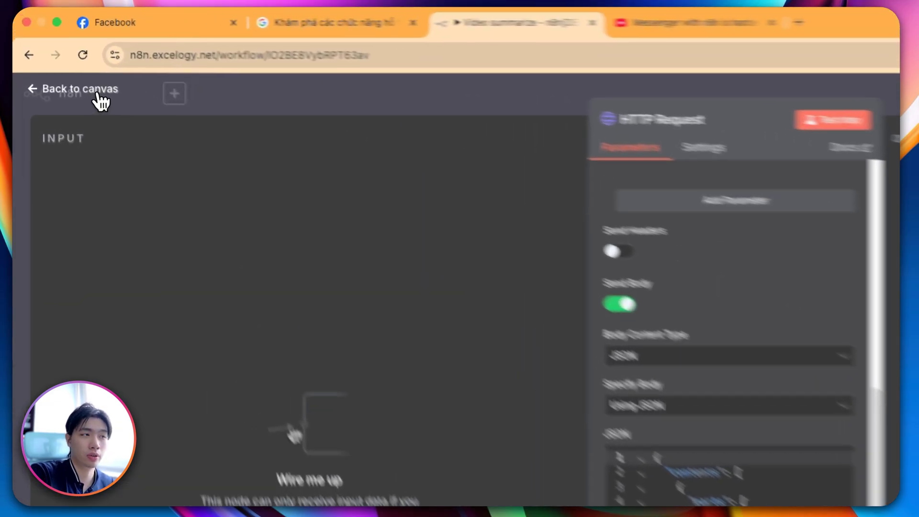
pyautogui.click(65, 58)
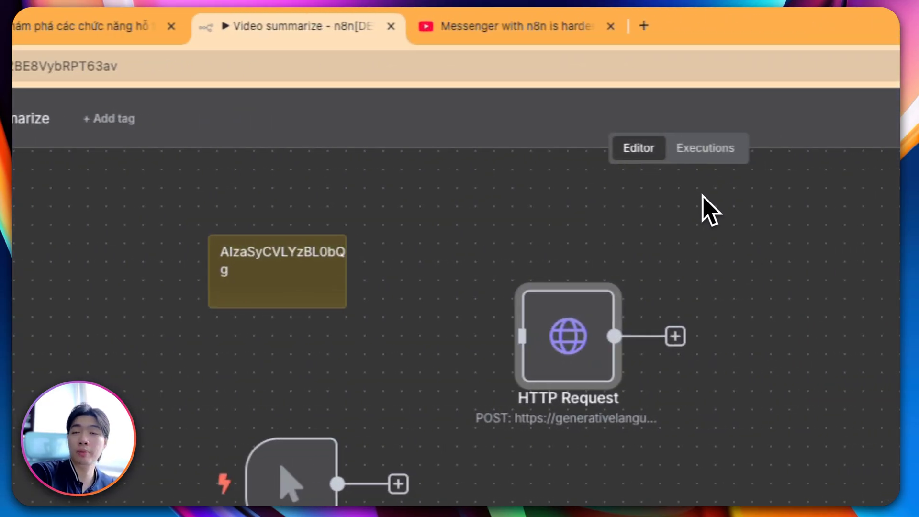
pyautogui.click(868, 187)
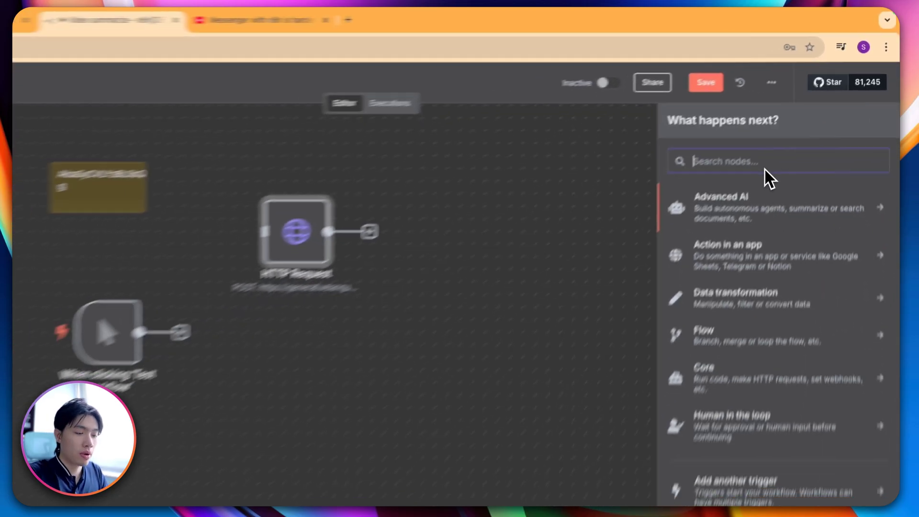
pyautogui.write('ex')
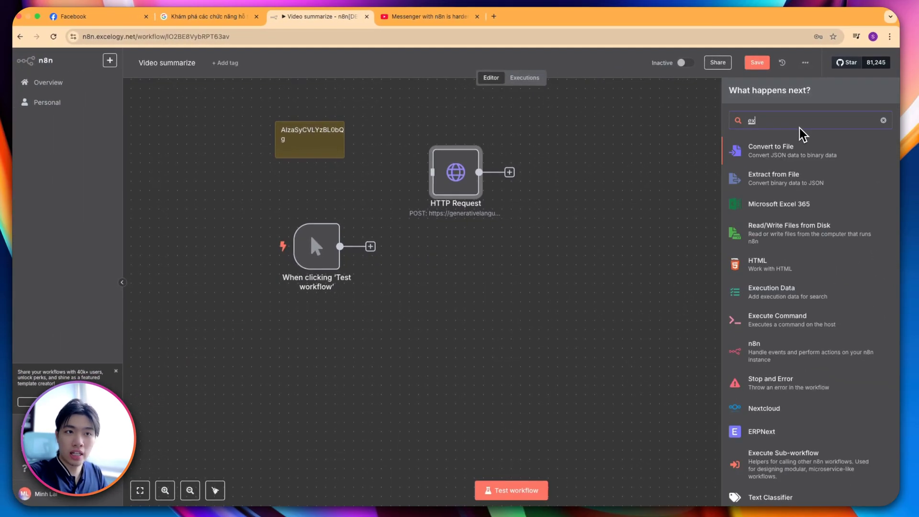
pyautogui.write('ec')
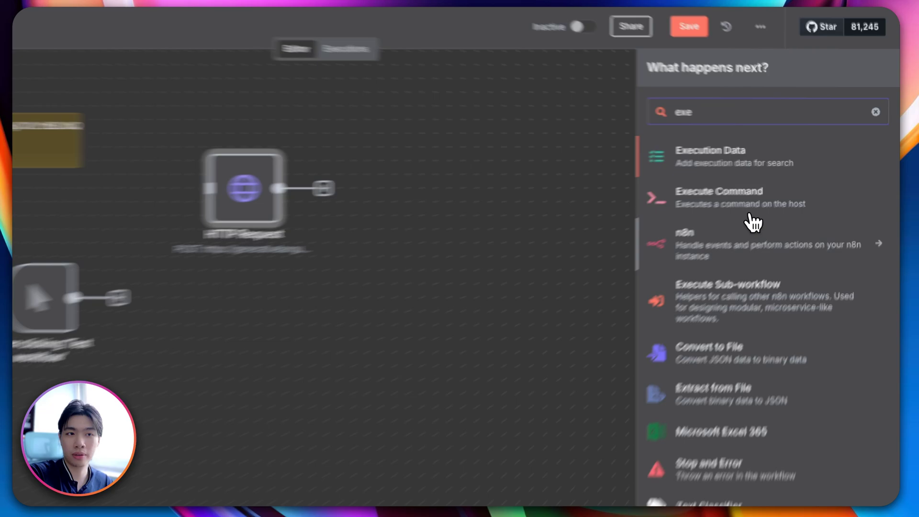
pyautogui.click(792, 181)
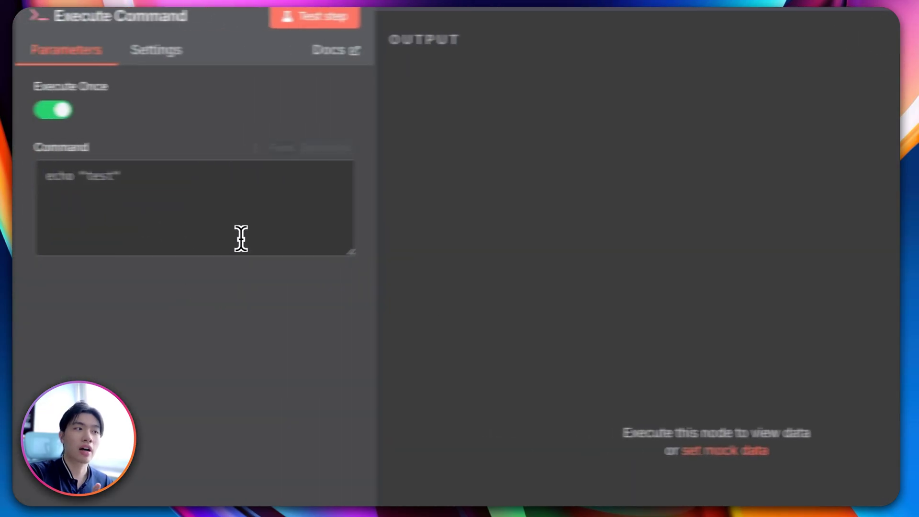
pyautogui.hotkey('ctrl', 'v')
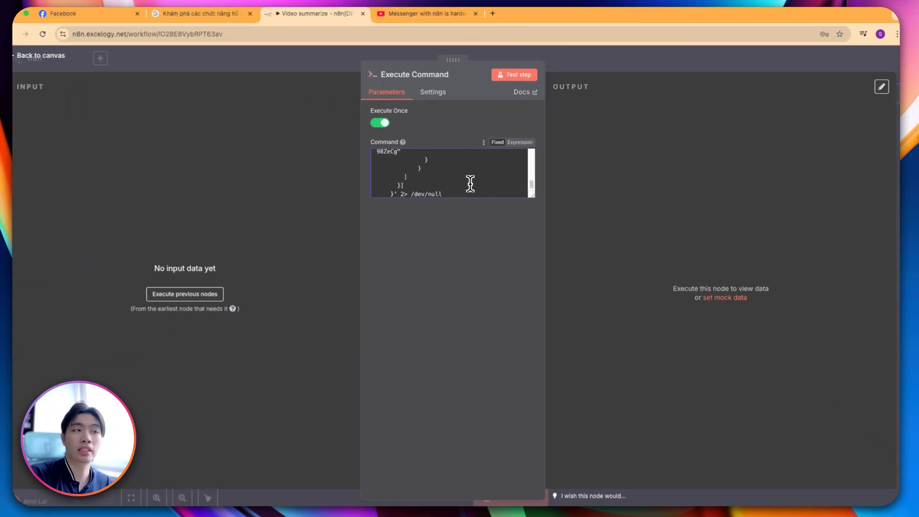
pyautogui.scroll(5, 470, 176)
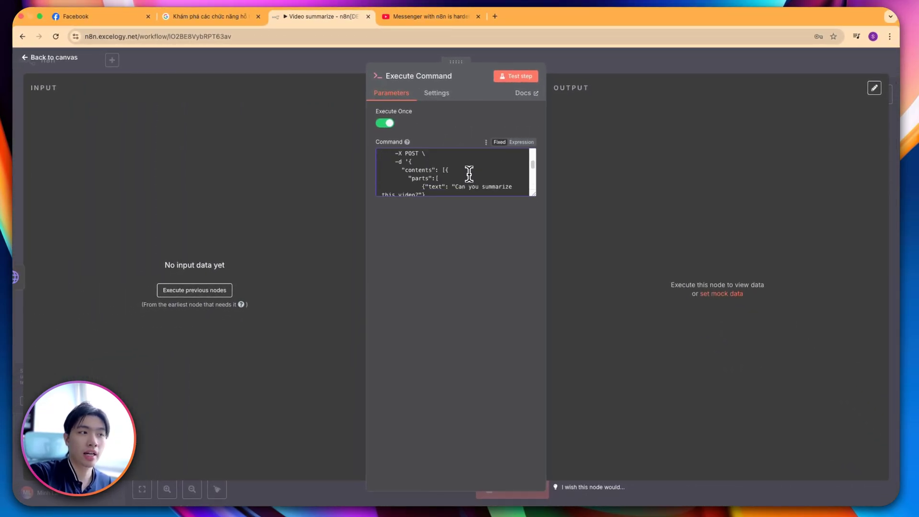
pyautogui.scroll(2, 467, 174)
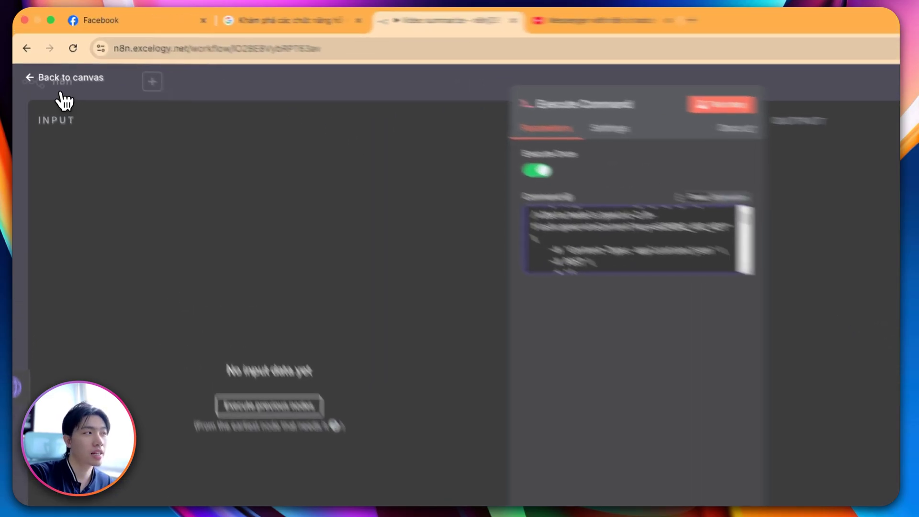
pyautogui.click(50, 57)
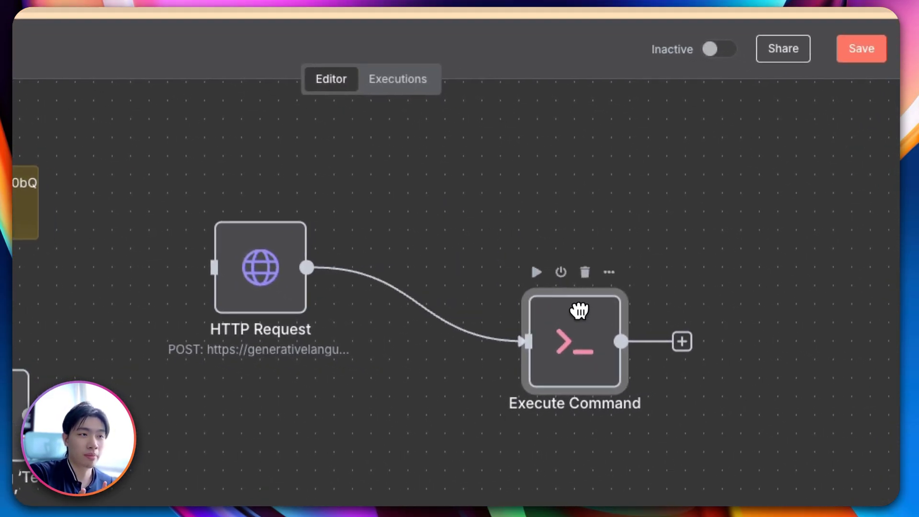
pyautogui.click(535, 177)
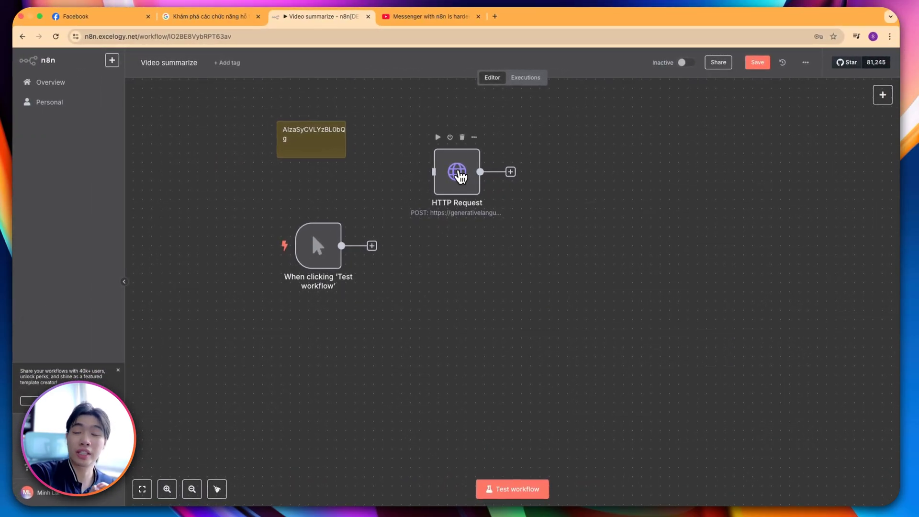
# Step: Align the HTTP Request node with the manual trigger and connect the trigger's output to it
pyautogui.moveTo(459, 177); pyautogui.dragTo(441, 251)
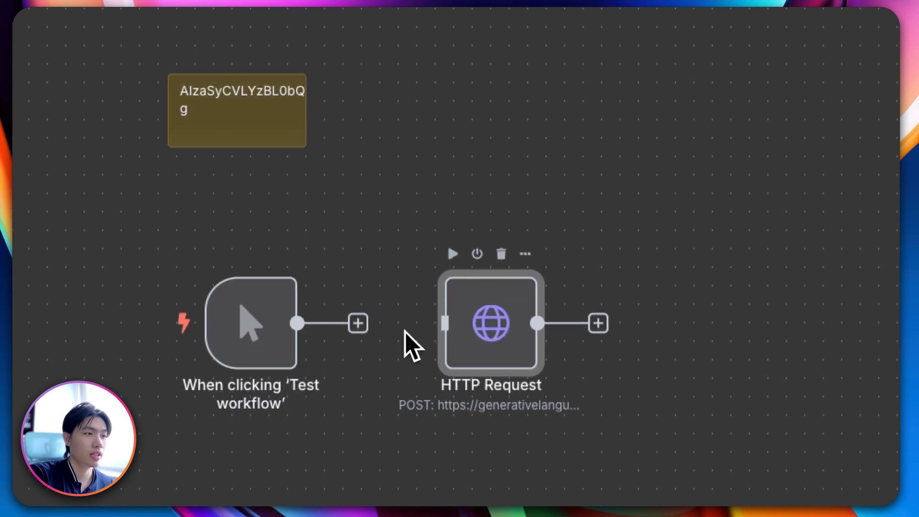
pyautogui.moveTo(358, 325); pyautogui.dragTo(483, 320)
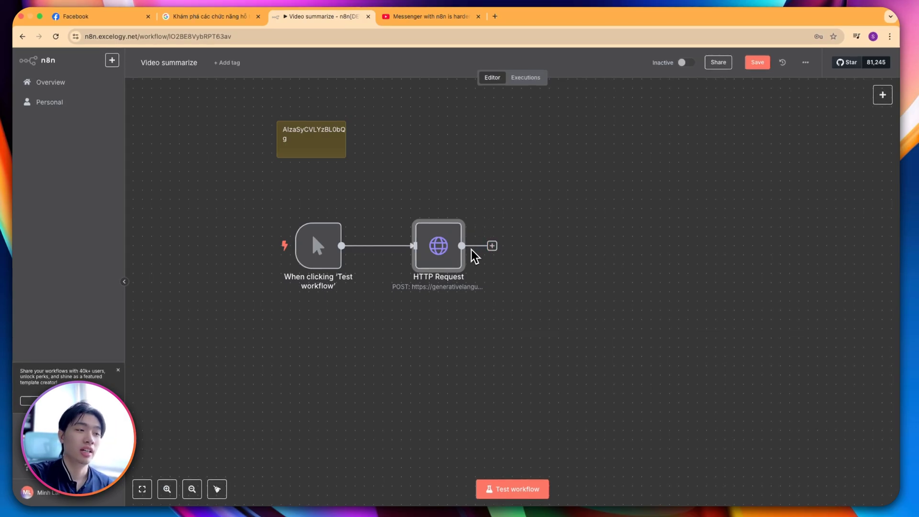
# Step: Open the HTTP Request node and review its POST URL, 'key' query parameter and JSON body
pyautogui.moveTo(438, 245)
pyautogui.rightClick(467, 219)
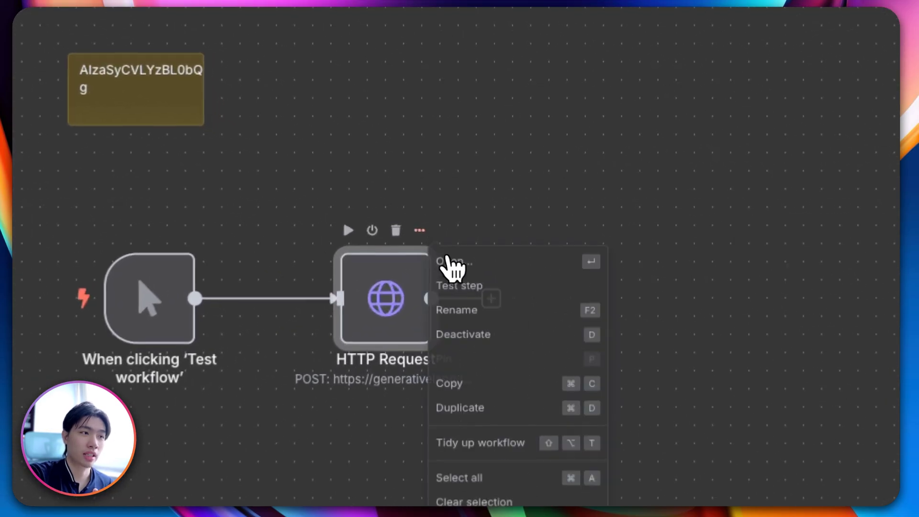
pyautogui.click(493, 231)
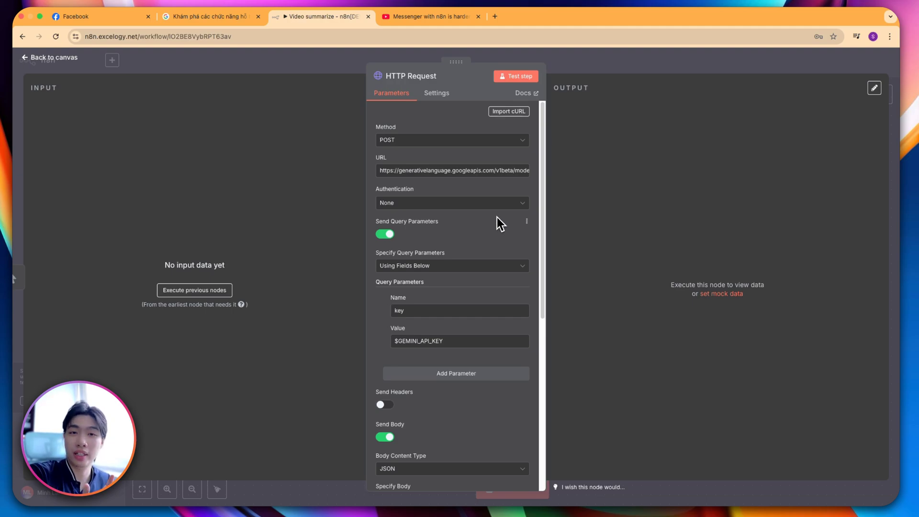
pyautogui.scroll(-1, 483, 211)
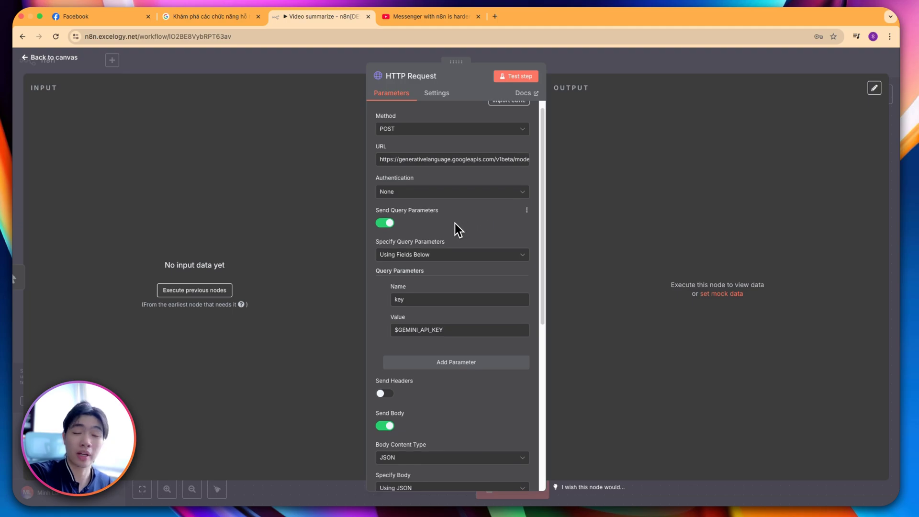
pyautogui.scroll(-1, 454, 223)
pyautogui.scroll(2, 472, 268)
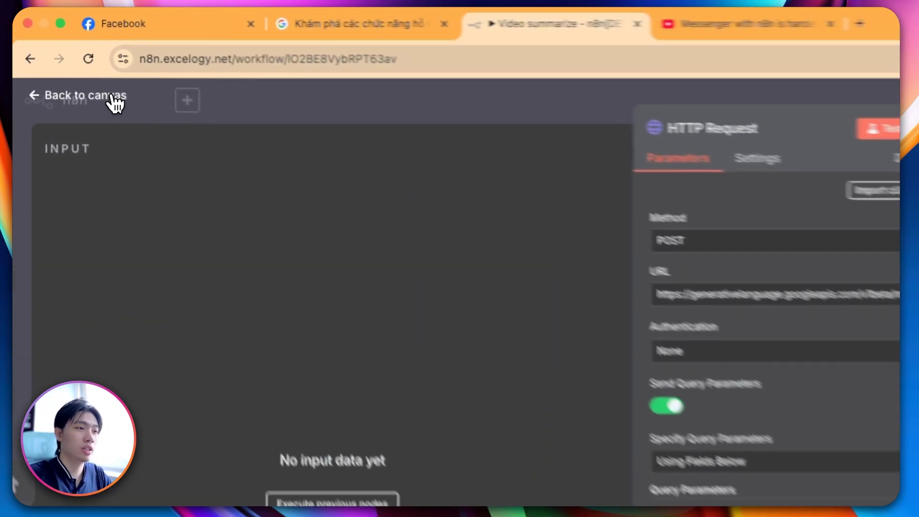
# Step: Replace the $GEMINI_API_KEY placeholder in the 'key' parameter with the API key from the sticky note
pyautogui.click(66, 65)
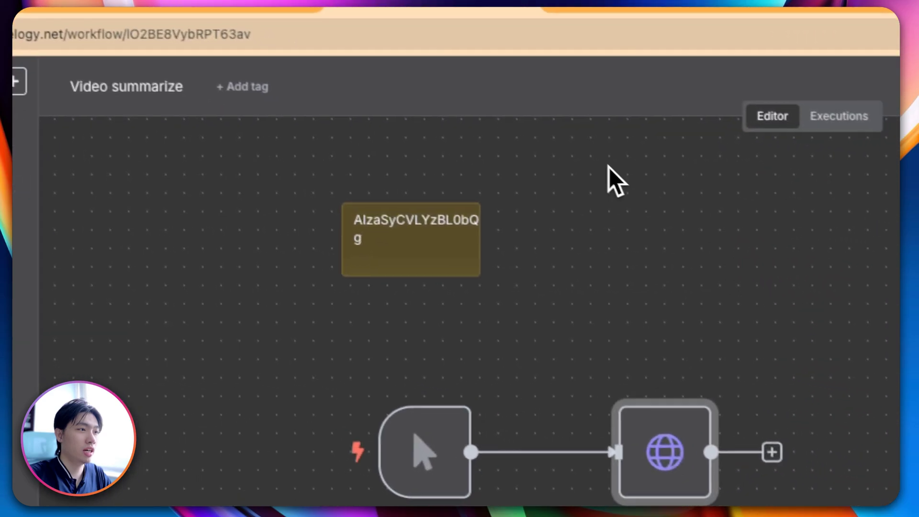
pyautogui.doubleClick(437, 172)
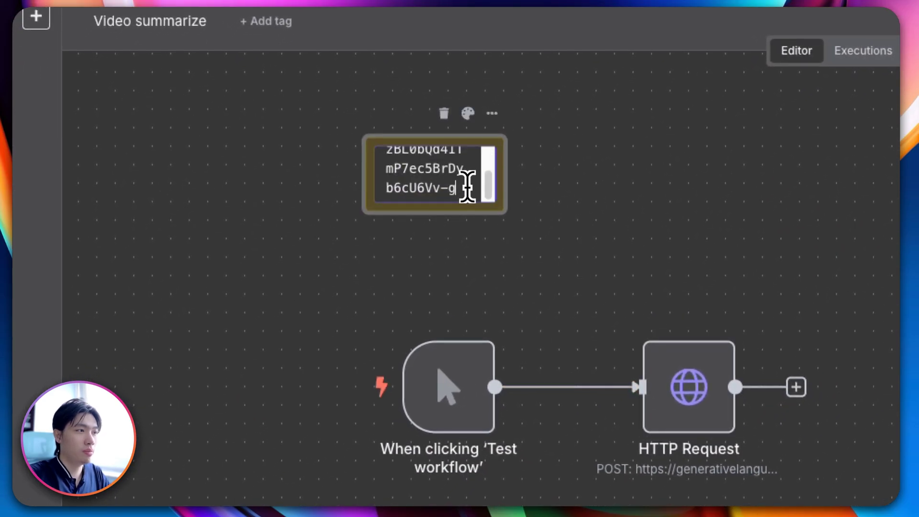
pyautogui.hotkey('ctrl', 'a')
pyautogui.click(622, 297)
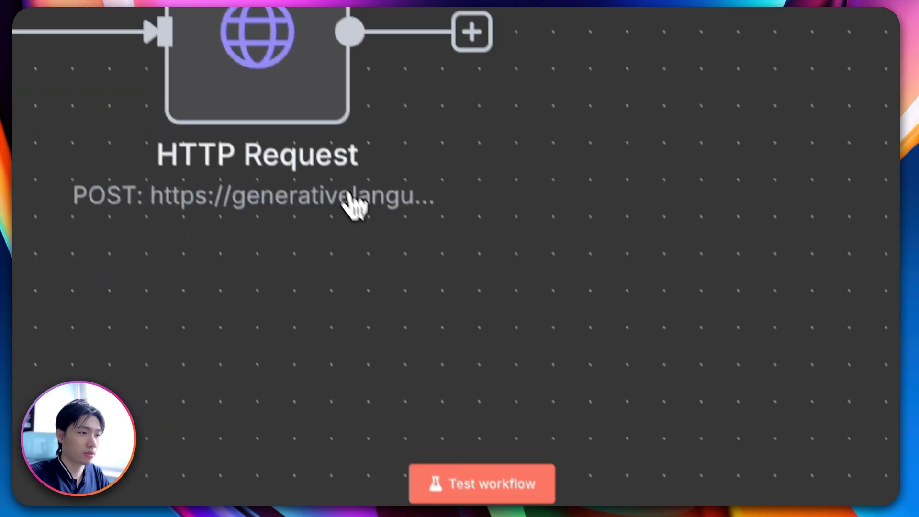
pyautogui.click(438, 89)
pyautogui.click(478, 139)
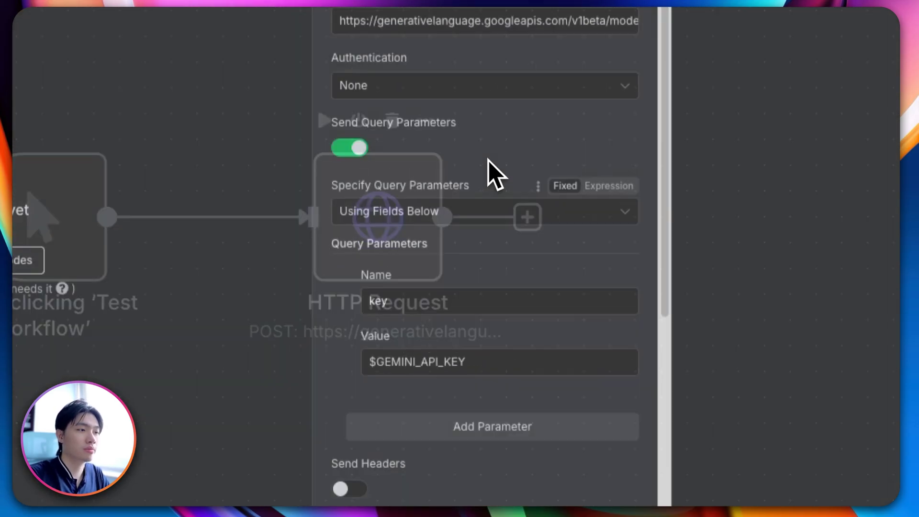
pyautogui.click(537, 362)
pyautogui.moveTo(537, 363); pyautogui.dragTo(375, 368)
pyautogui.hotkey('ctrl', 'v')
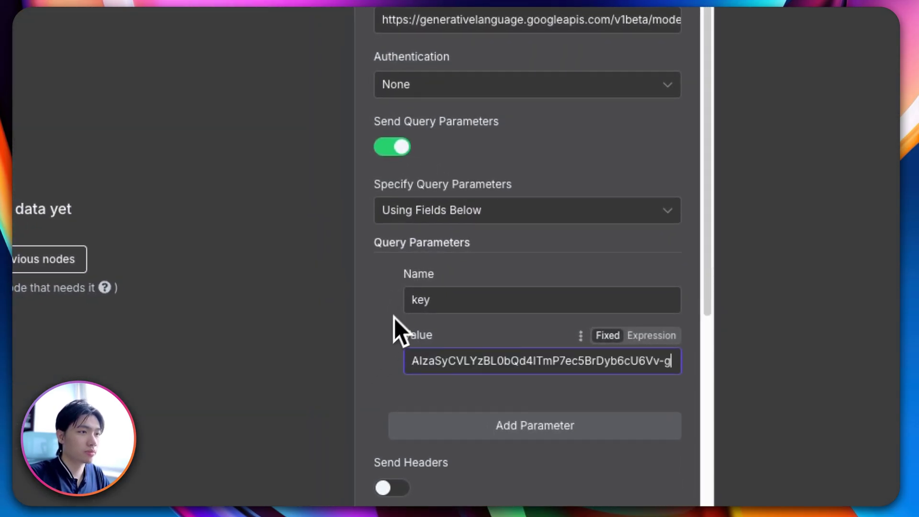
# Step: Inspect the model name in the HTTP Request URL
pyautogui.moveTo(437, 144); pyautogui.dragTo(529, 145)
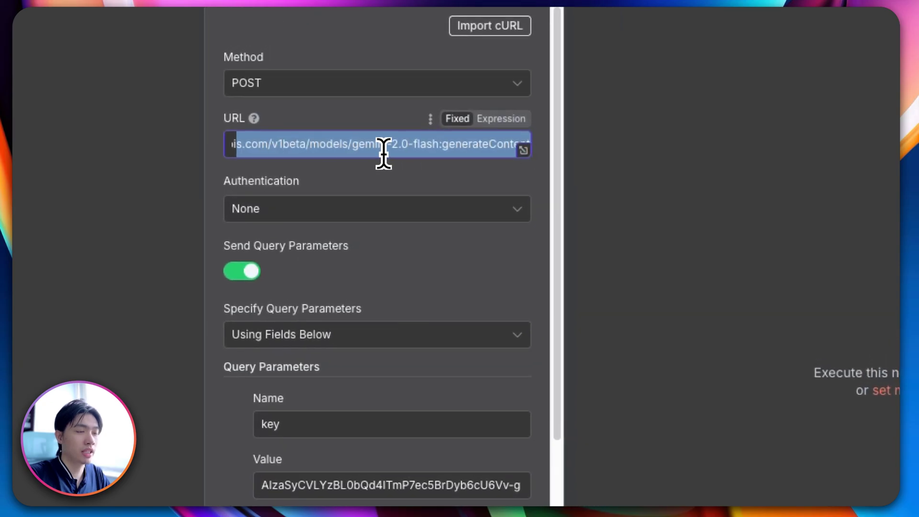
pyautogui.click(402, 146)
pyautogui.moveTo(360, 144); pyautogui.dragTo(550, 153)
pyautogui.scroll(-5, 389, 366)
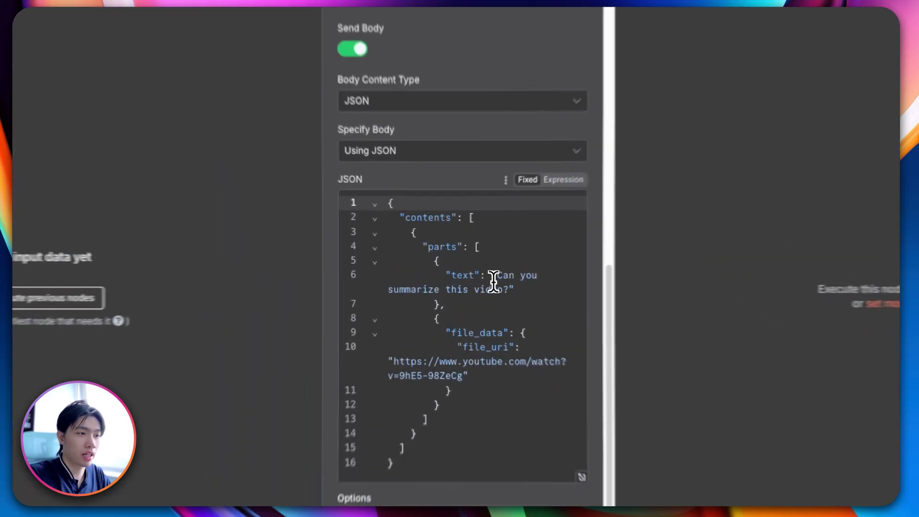
# Step: Review the JSON body's prompt text and file_uri line, then switch to the YouTube video tab
pyautogui.click(471, 276)
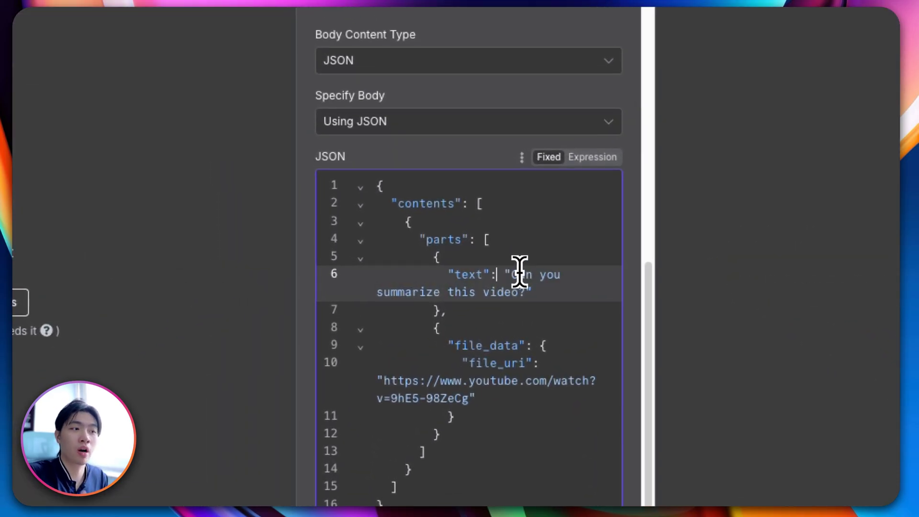
pyautogui.scroll(-1, 526, 301)
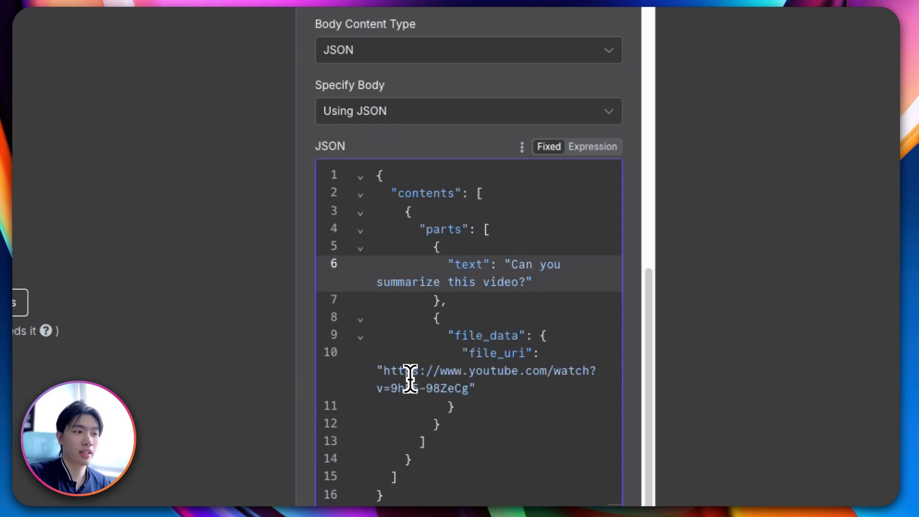
pyautogui.click(383, 373)
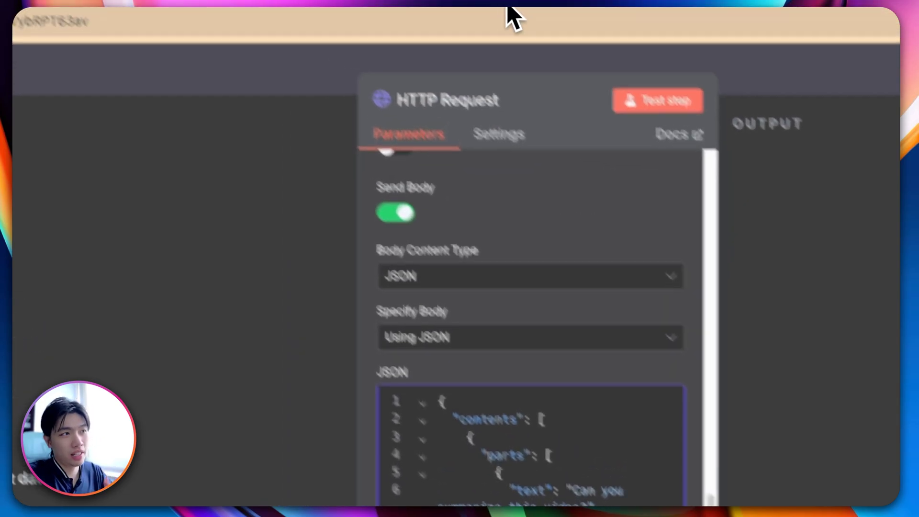
pyautogui.click(586, 26)
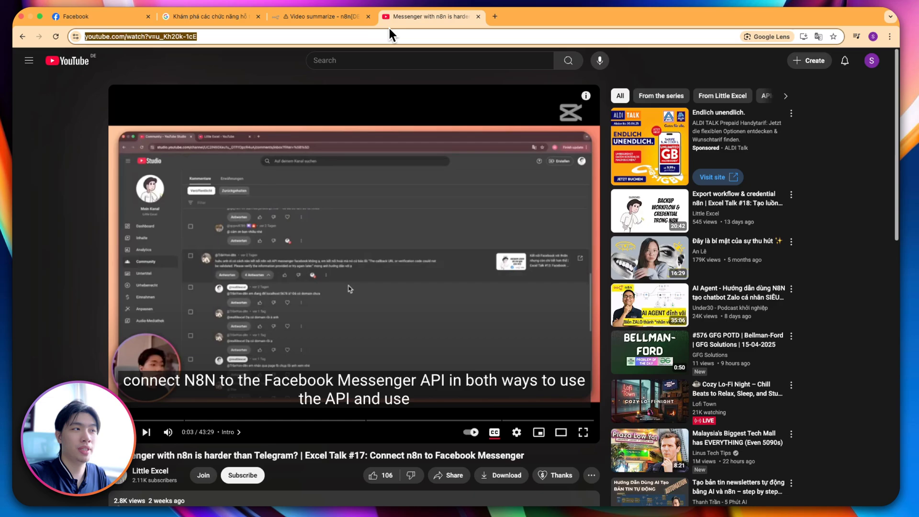
pyautogui.click(335, 15)
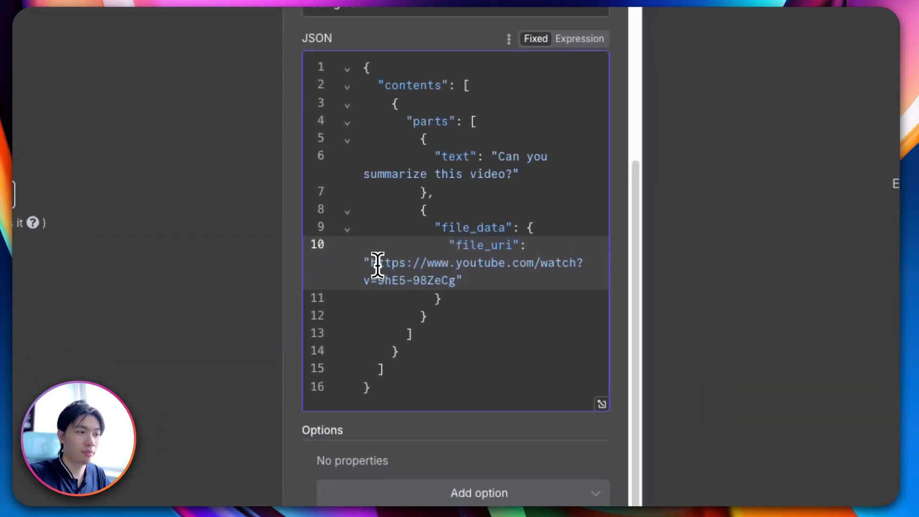
pyautogui.moveTo(377, 264); pyautogui.dragTo(452, 286)
pyautogui.press('BackSpace')
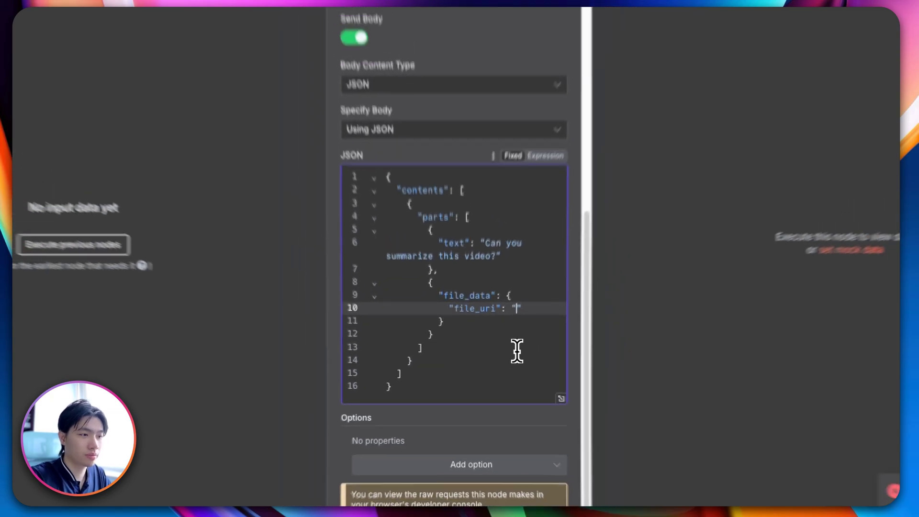
pyautogui.write('https://www.youtube.com/watch?v=u_Kh20k-1cE')
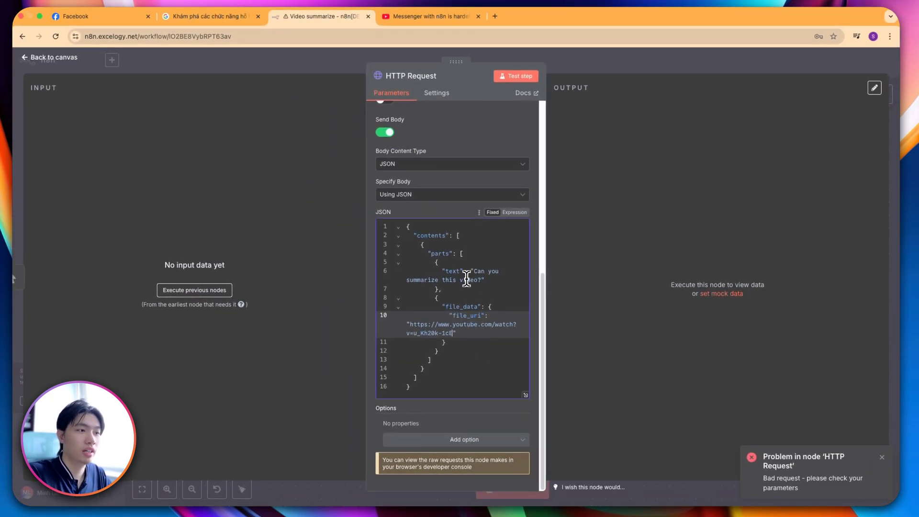
# Step: Change the prompt to 'Can you summarize this video, and comment if this content is insightful or not.'
pyautogui.click(482, 282)
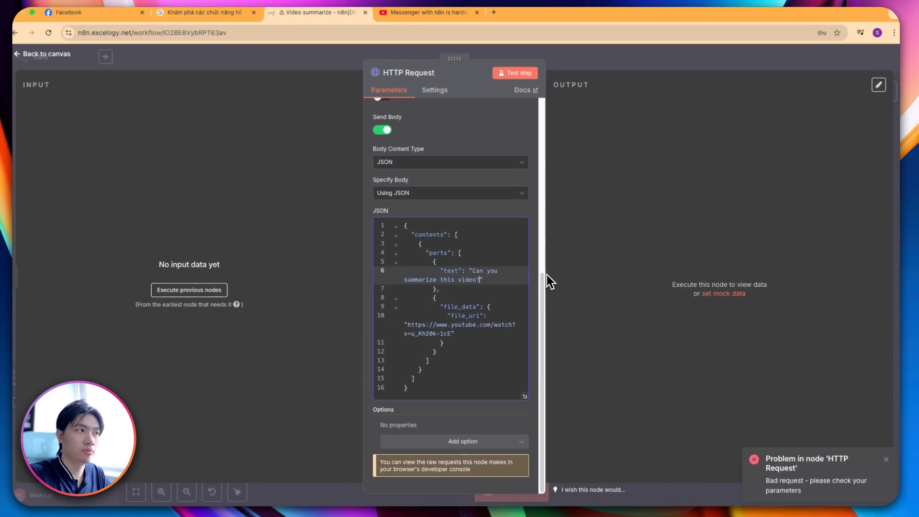
pyautogui.press('BackSpace')
pyautogui.write(', a')
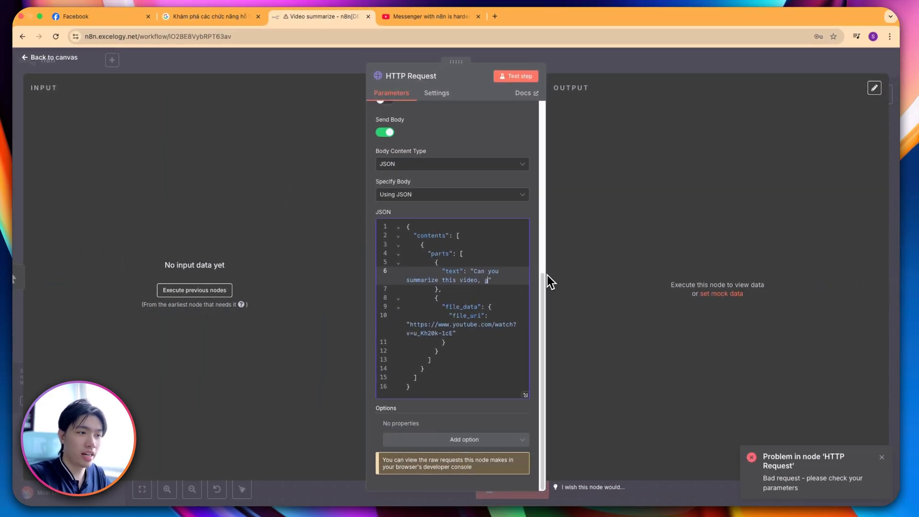
pyautogui.write('nd')
pyautogui.hotkey('ctrl', 'space')
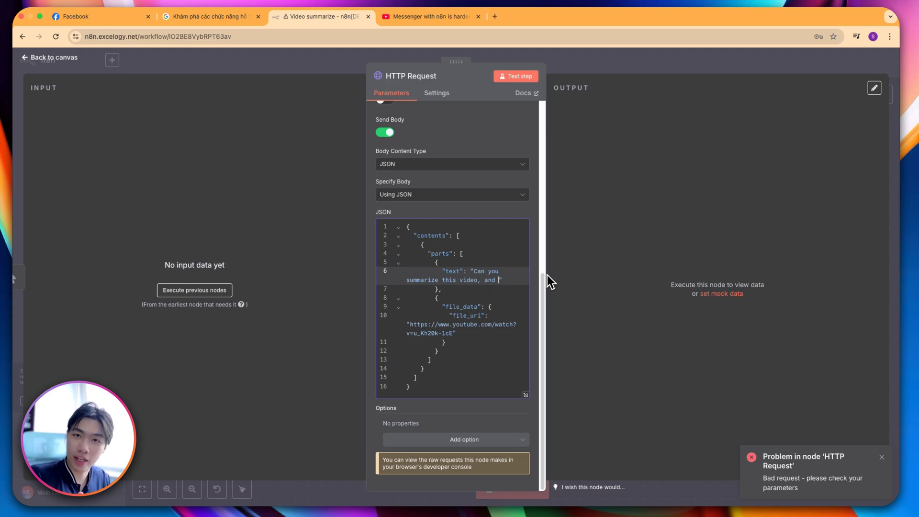
pyautogui.write('po')
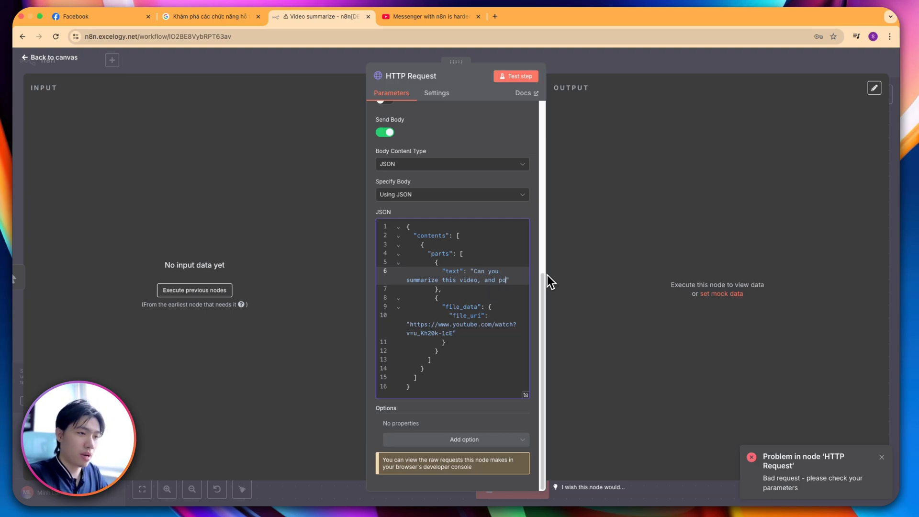
pyautogui.write('int out')
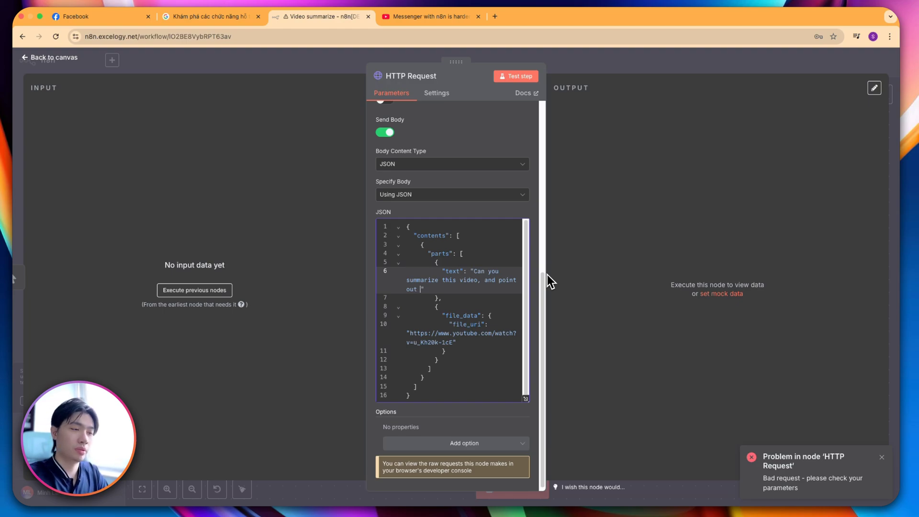
pyautogui.press('BackSpace')
pyautogui.press('BackSpace')
pyautogui.press('BackSpace')
pyautogui.press('BackSpace')
pyautogui.press('BackSpace')
pyautogui.press('BackSpace')
pyautogui.write('c')
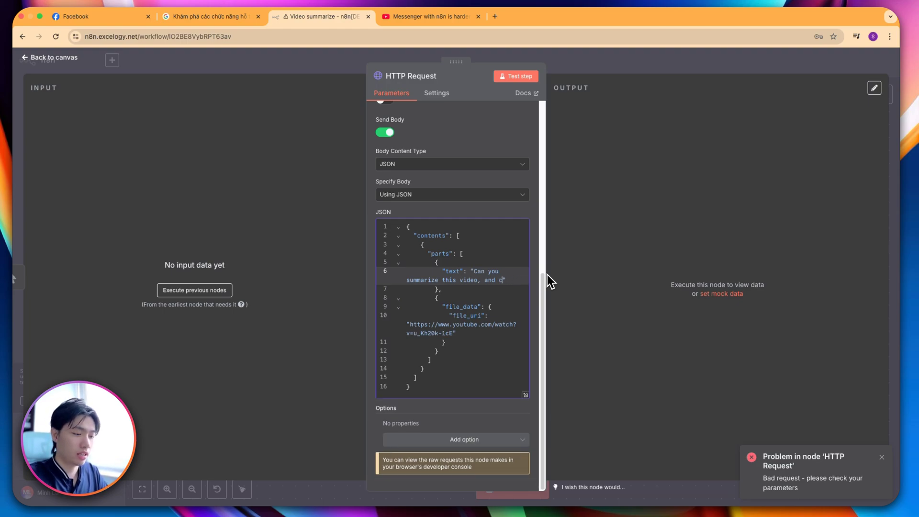
pyautogui.write('omment if ')
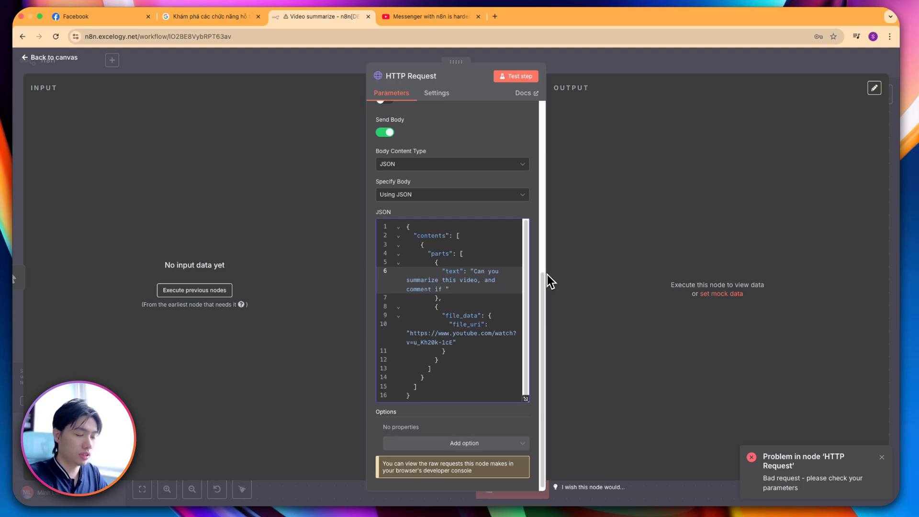
pyautogui.write('this ')
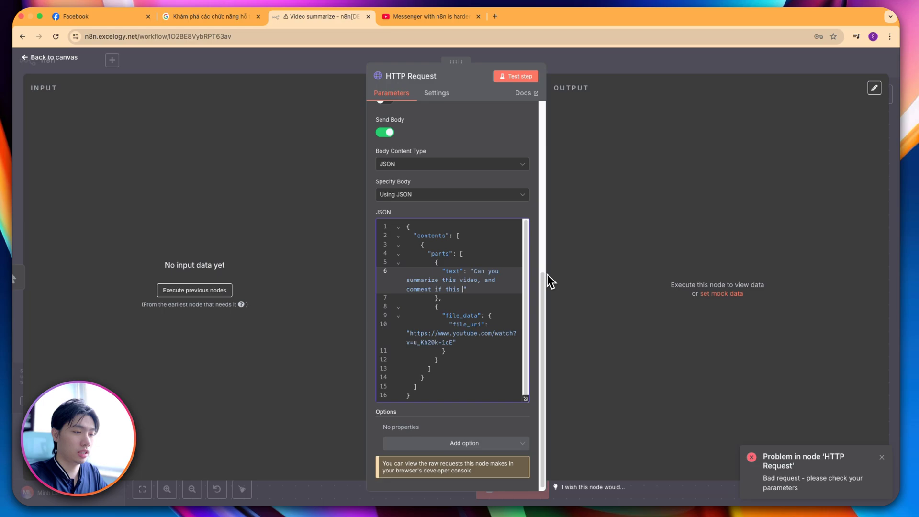
pyautogui.write('content ')
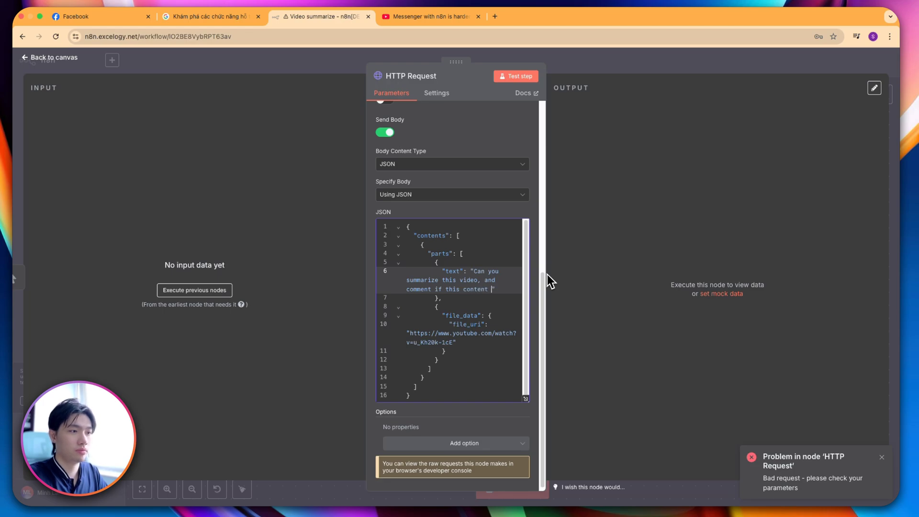
pyautogui.write('is insi')
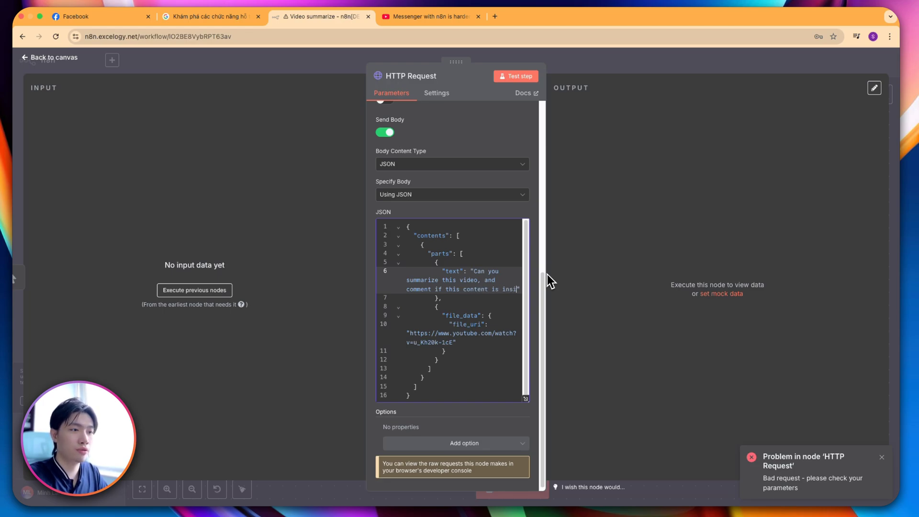
pyautogui.write('ghtful or not')
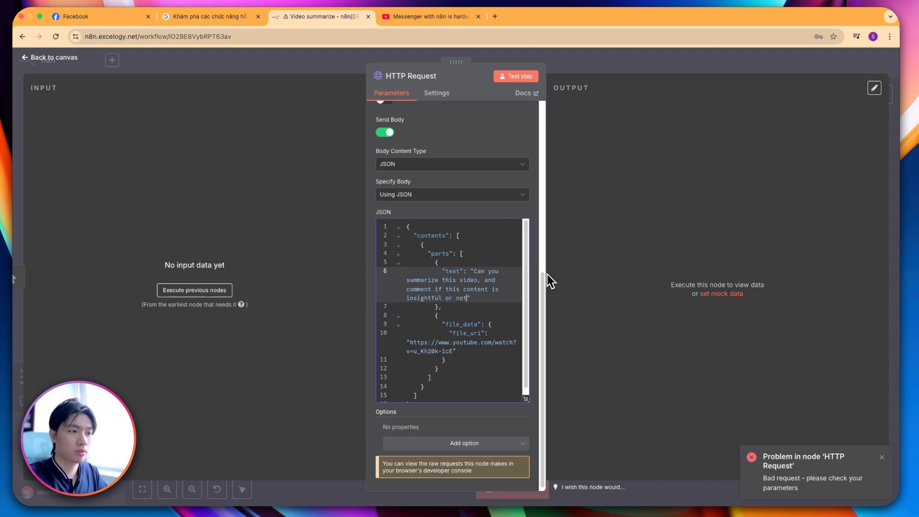
pyautogui.write('. Also')
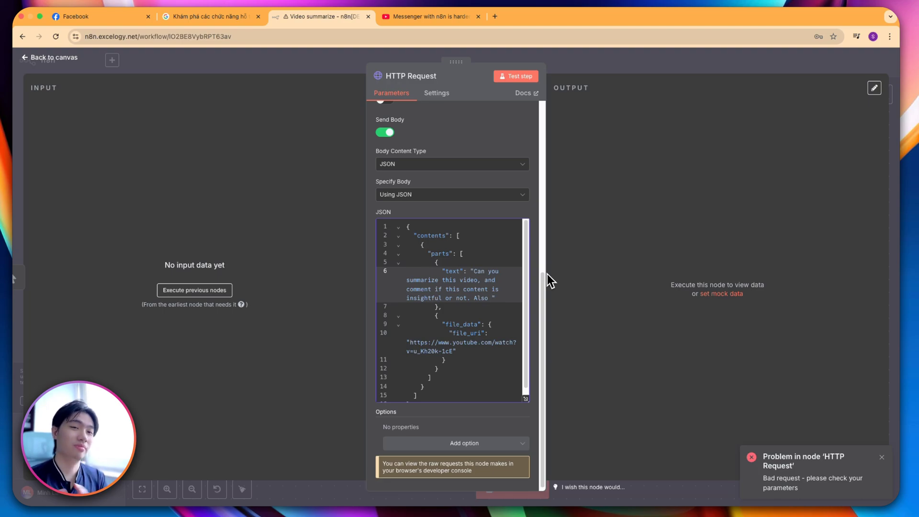
# Step: Add 'create a script that I can reuse on shorter video (around 1 minutes) follow this framework:' to the prompt
pyautogui.write('c')
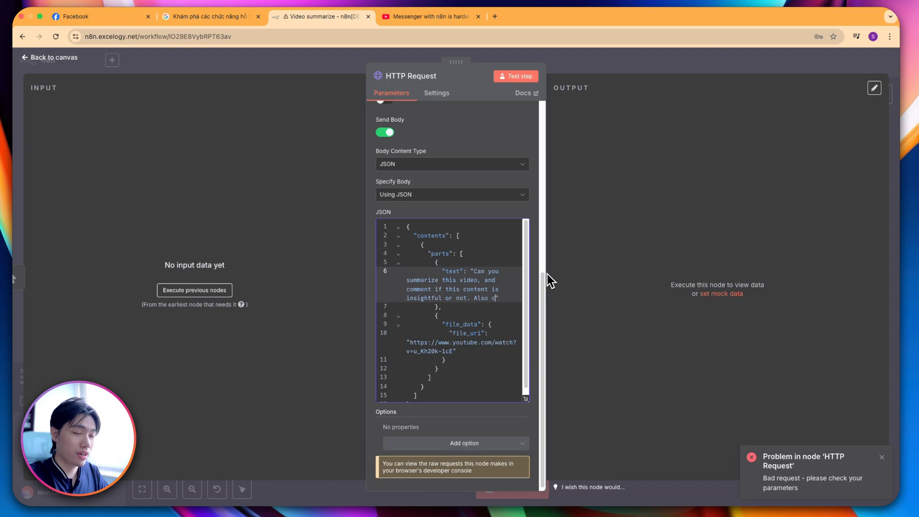
pyautogui.write('reate a scri')
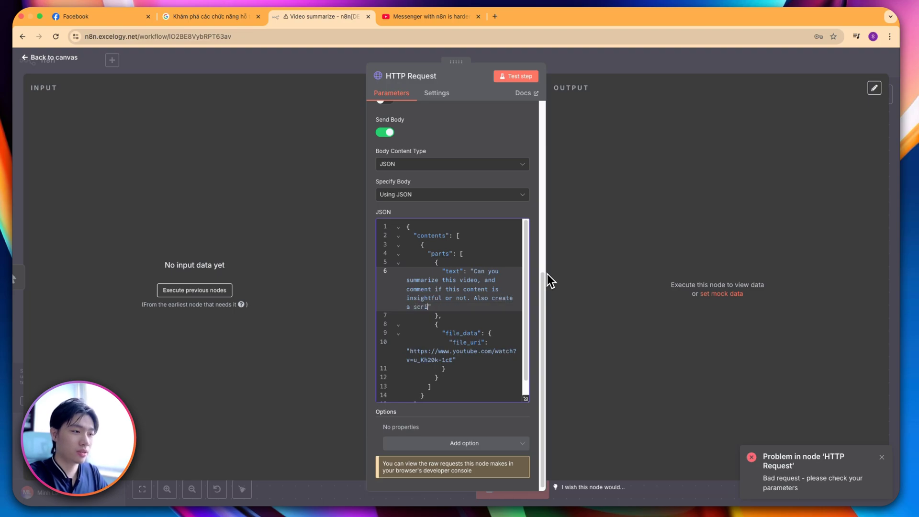
pyautogui.write('pt ')
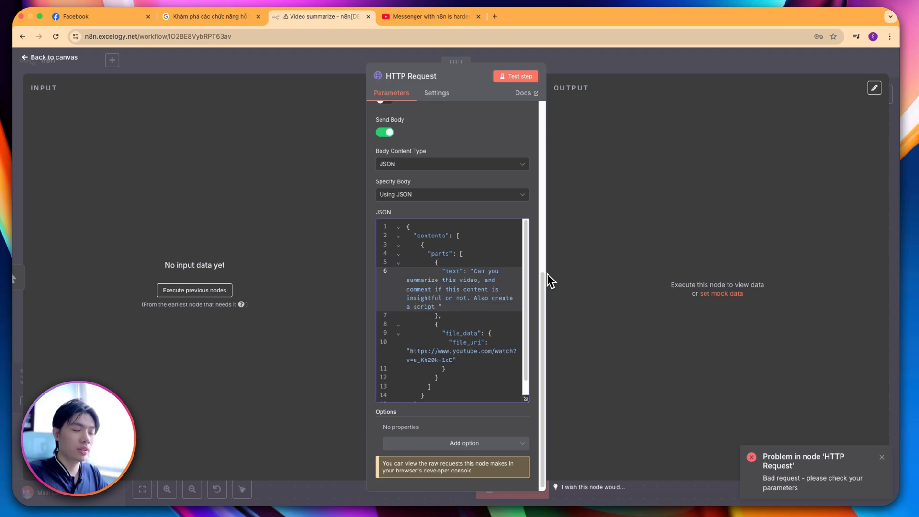
pyautogui.write('that I can ')
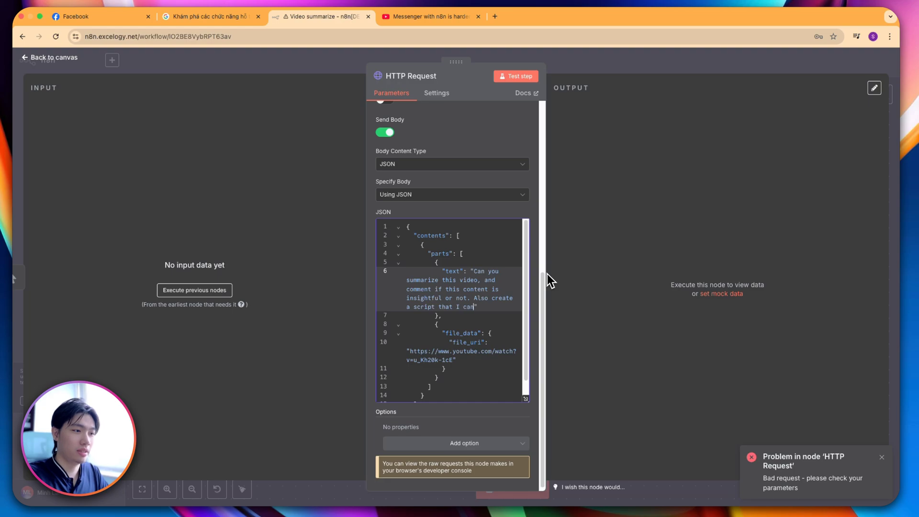
pyautogui.write('u')
pyautogui.press('BackSpace')
pyautogui.write('reuse')
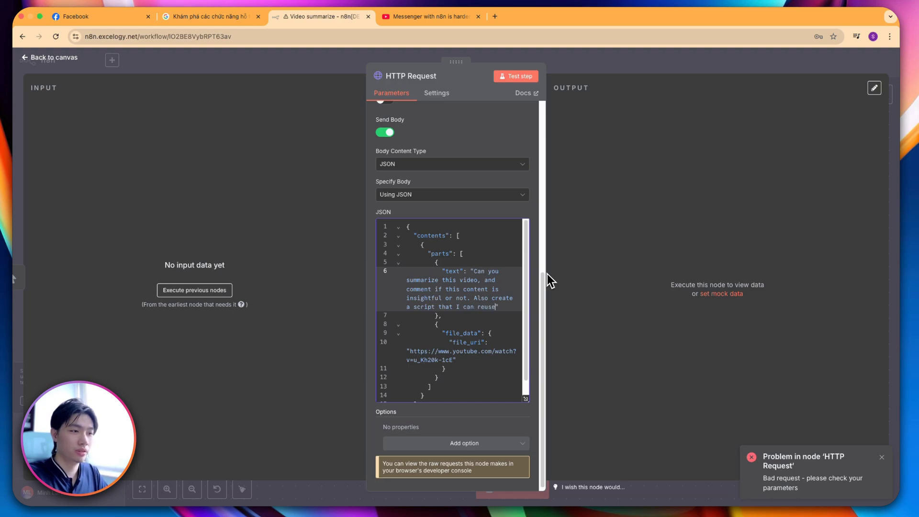
pyautogui.write(' on ')
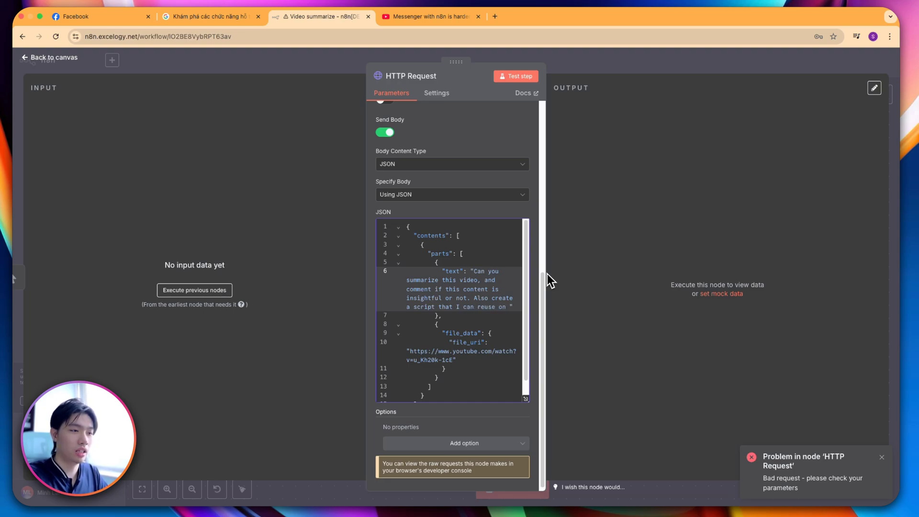
pyautogui.write('shorter vide')
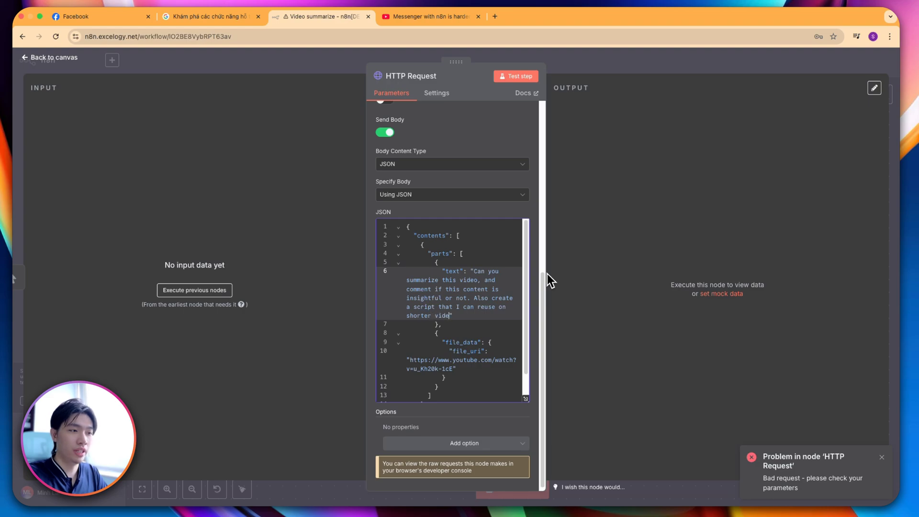
pyautogui.write('o (1 min')
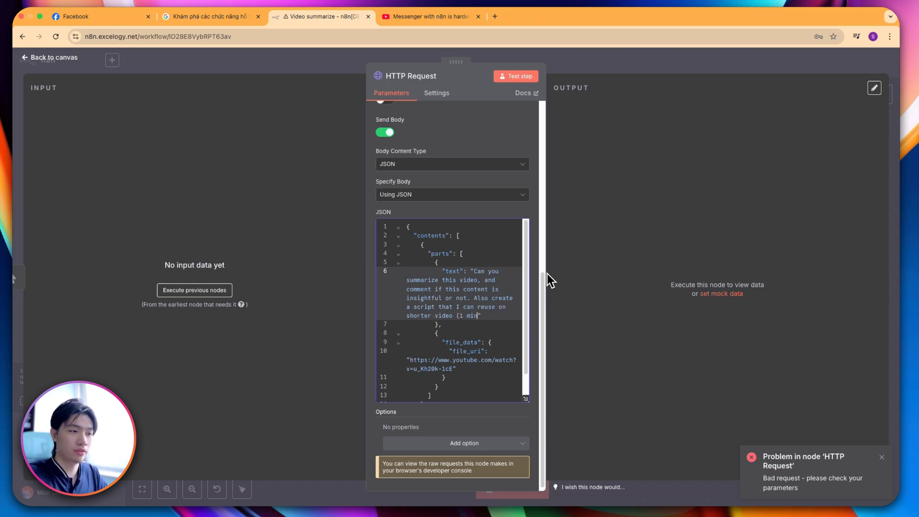
pyautogui.write('u')
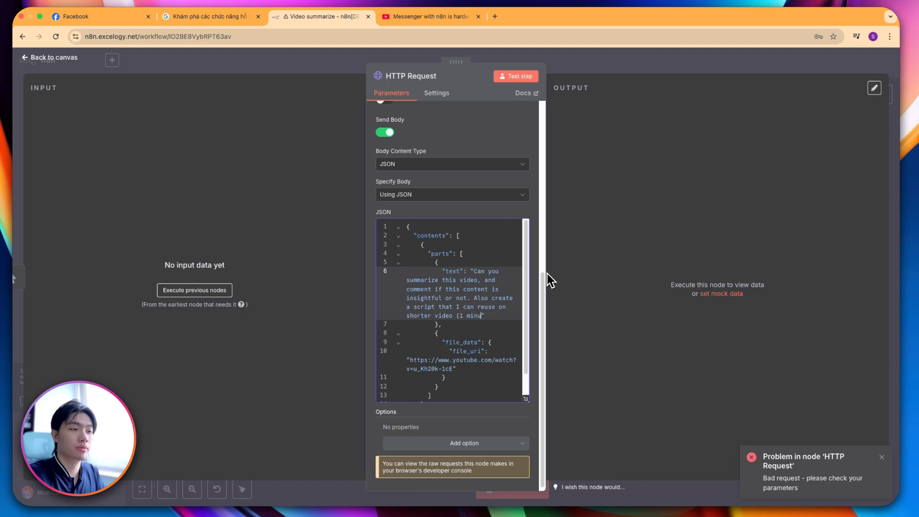
pyautogui.write('tes')
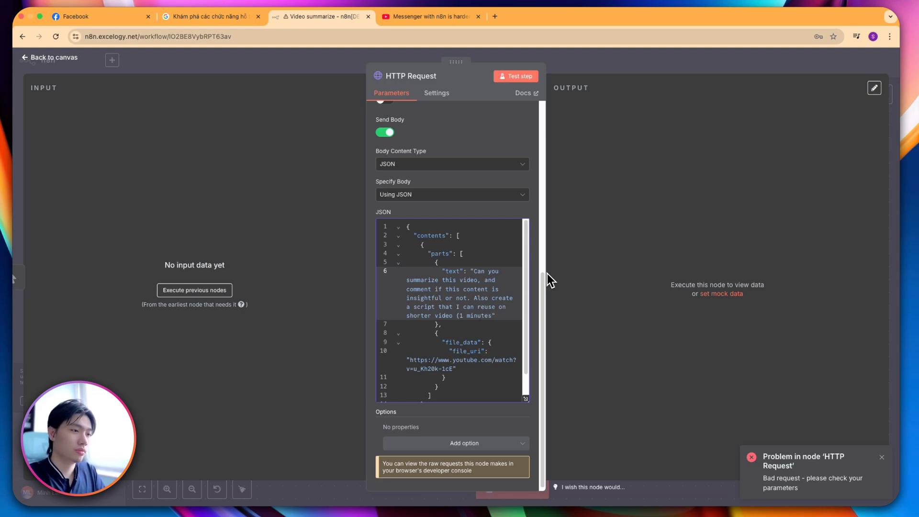
pyautogui.write('arou')
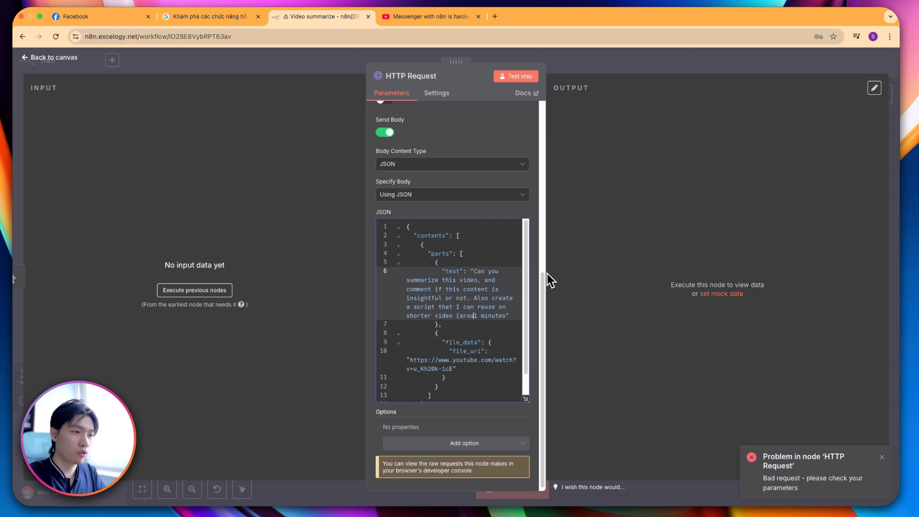
pyautogui.write('nd')
pyautogui.press('Right')
pyautogui.press('Right')
pyautogui.press('Right')
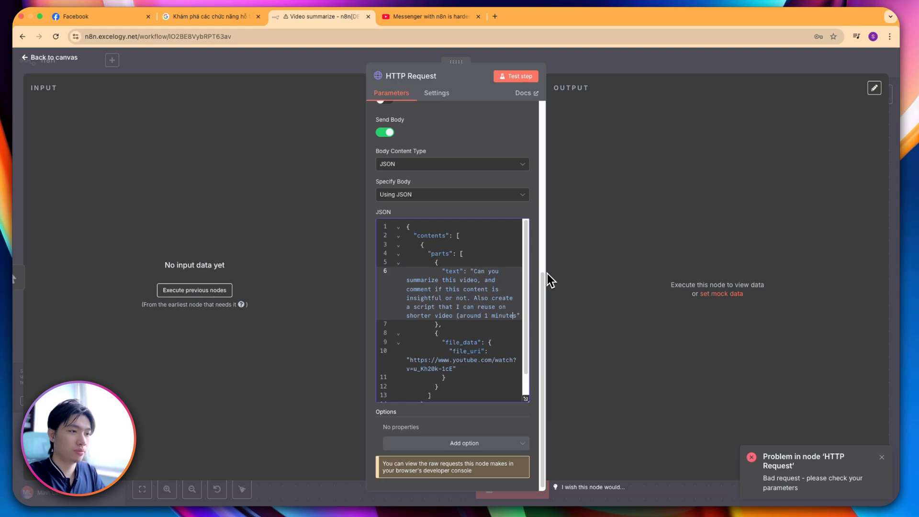
pyautogui.write(') ')
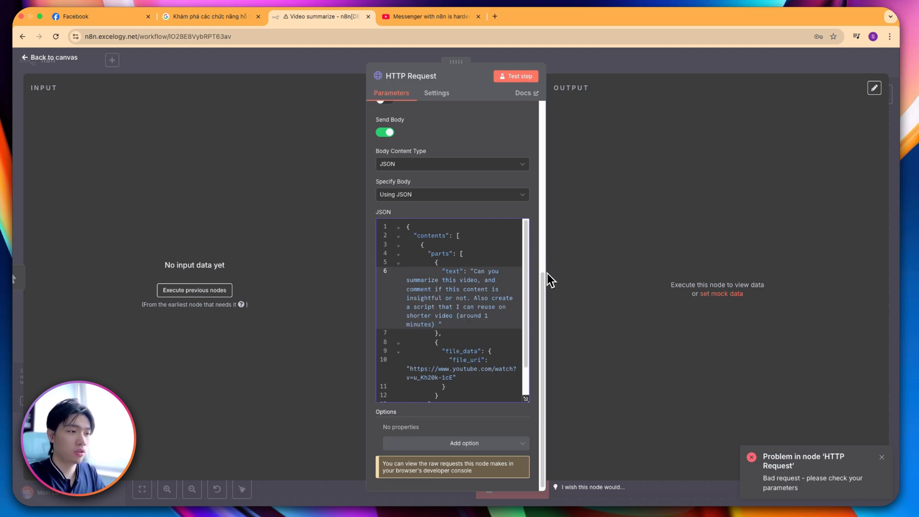
pyautogui.write('foll')
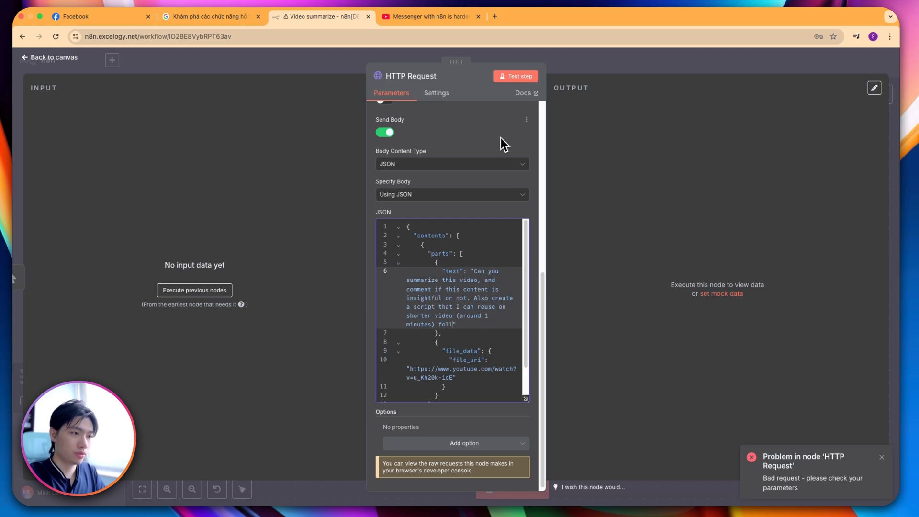
pyautogui.write('ow this framewo')
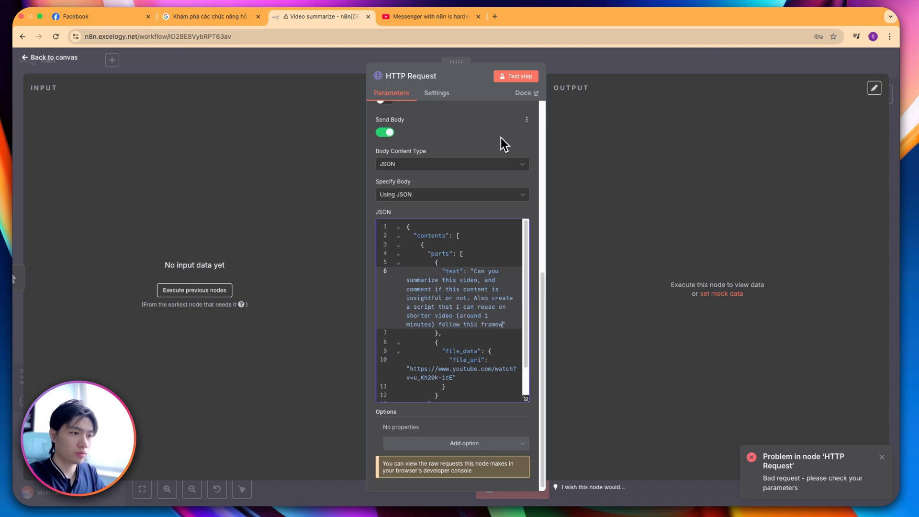
pyautogui.write('rk:')
# Step: Finish the prompt with the framework 'Introduction - Key point - Quick comment - Recap'
pyautogui.press('Return')
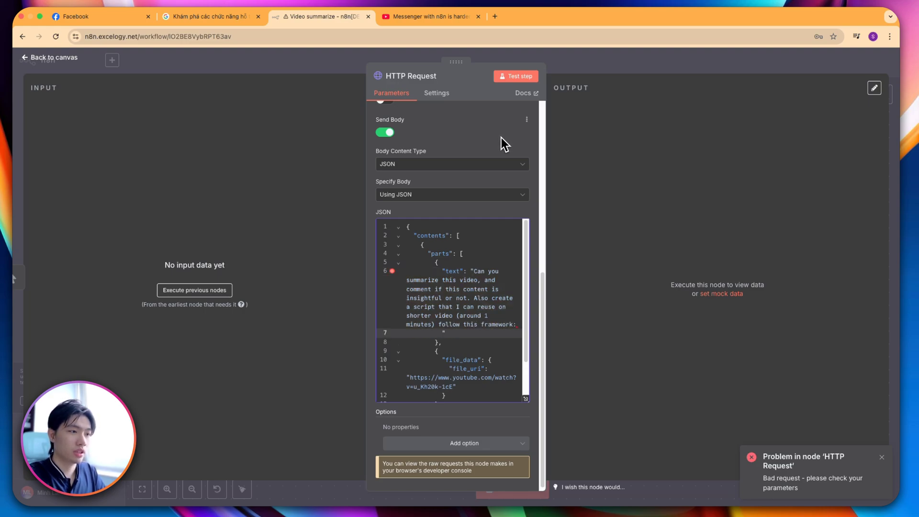
pyautogui.press('BackSpace')
pyautogui.press('BackSpace')
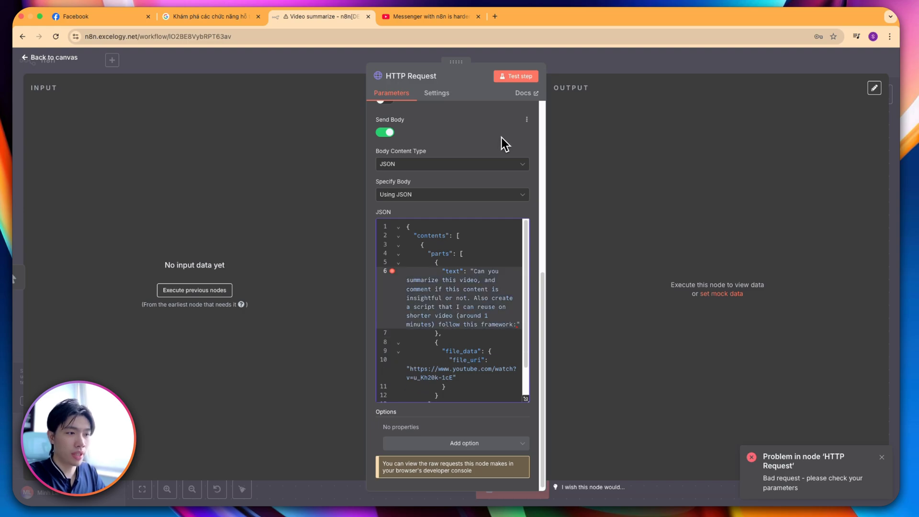
pyautogui.write('Intr')
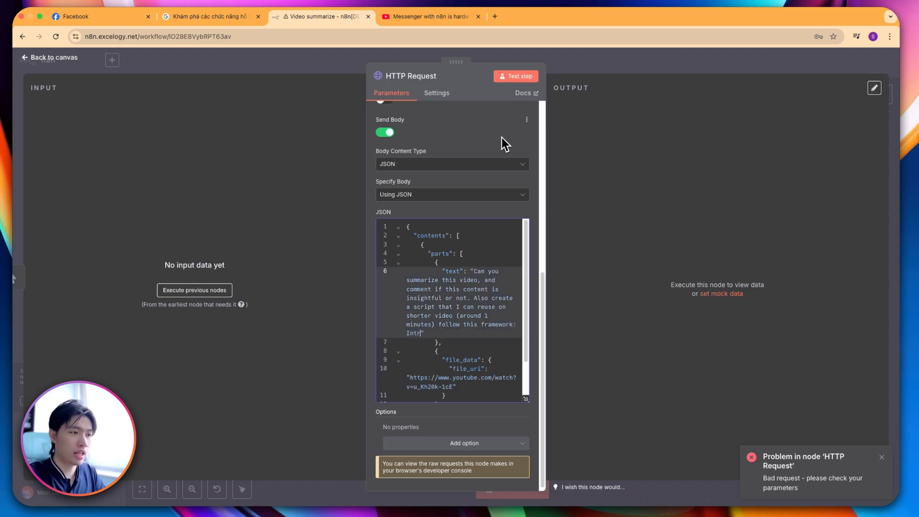
pyautogui.write('tion ')
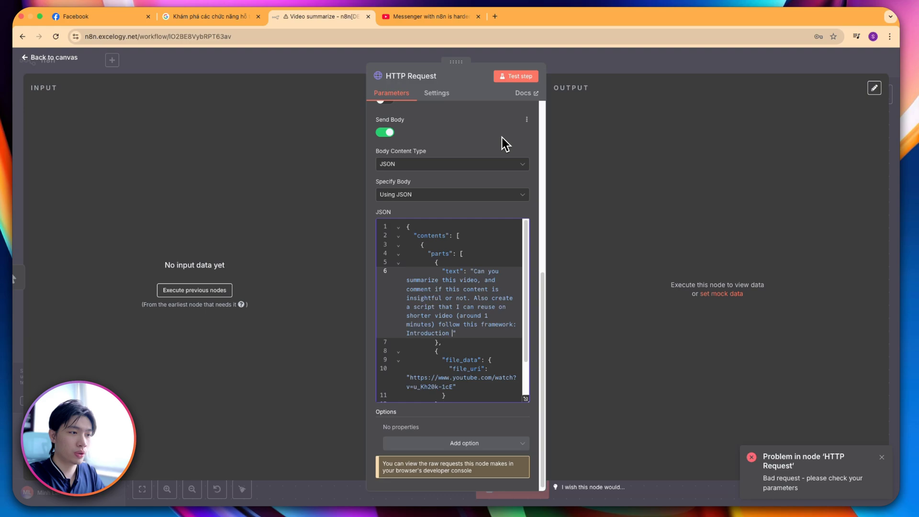
pyautogui.write('-')
pyautogui.write(' H')
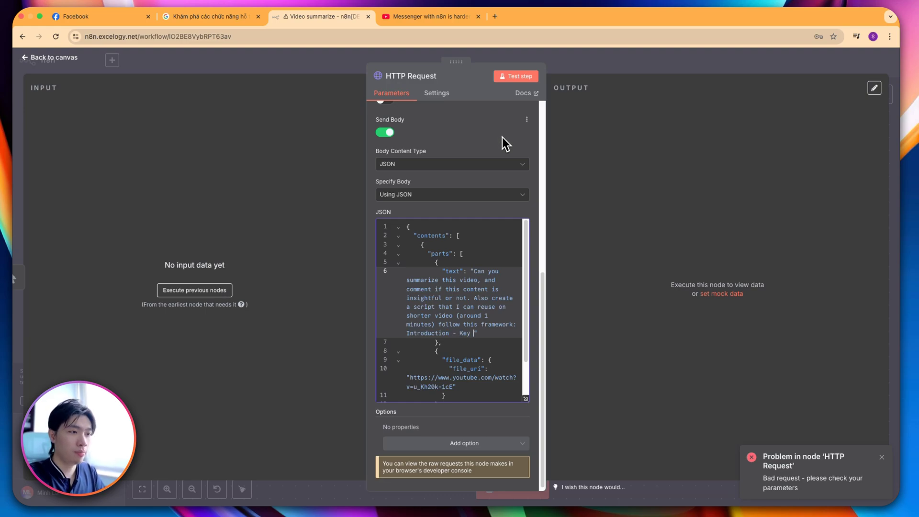
pyautogui.write('point - ')
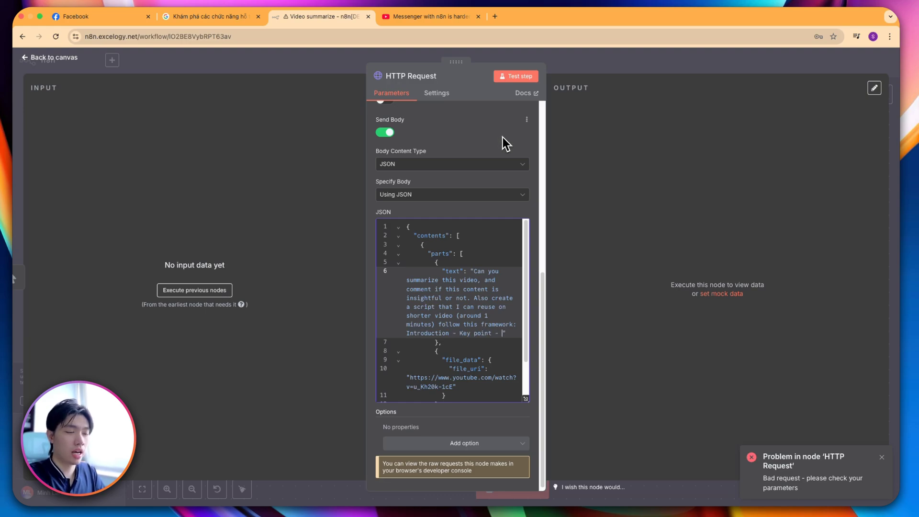
pyautogui.write('Quick com')
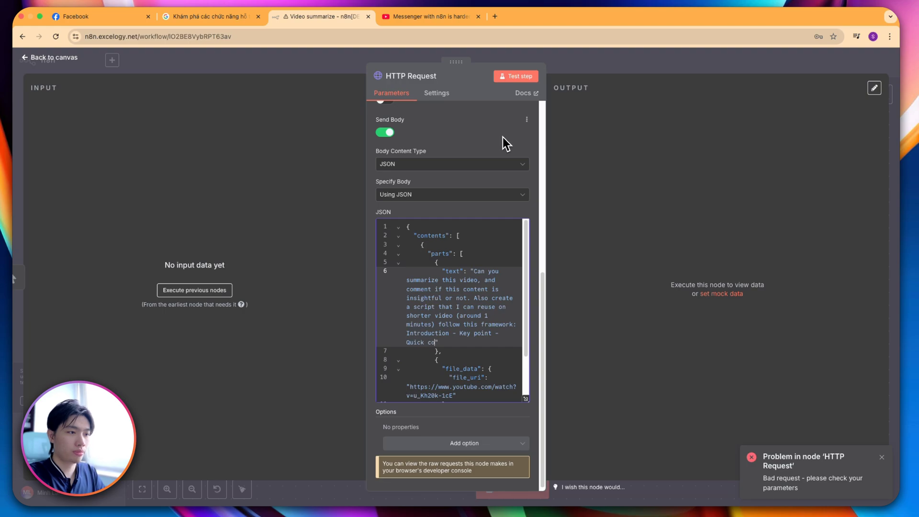
pyautogui.write('ment - ')
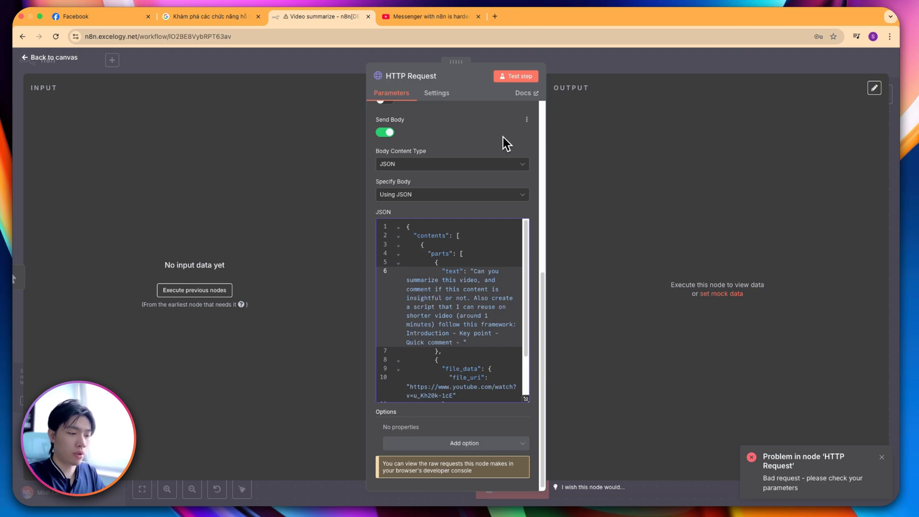
pyautogui.write('Recap')
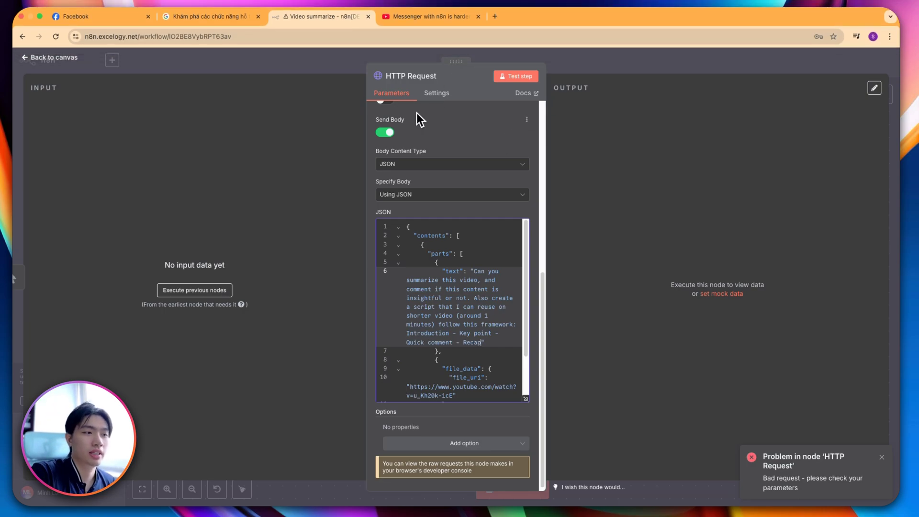
pyautogui.scroll(-3, 487, 284)
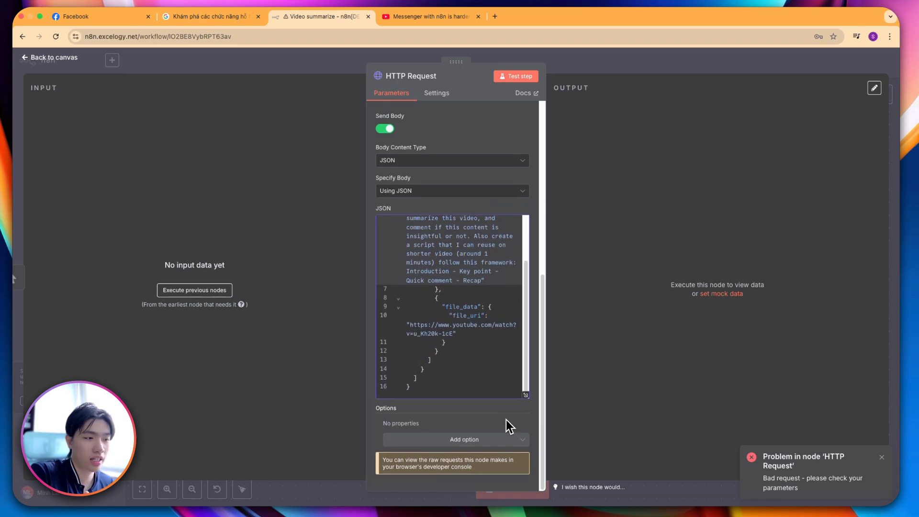
pyautogui.scroll(5, 508, 402)
pyautogui.scroll(3, 498, 191)
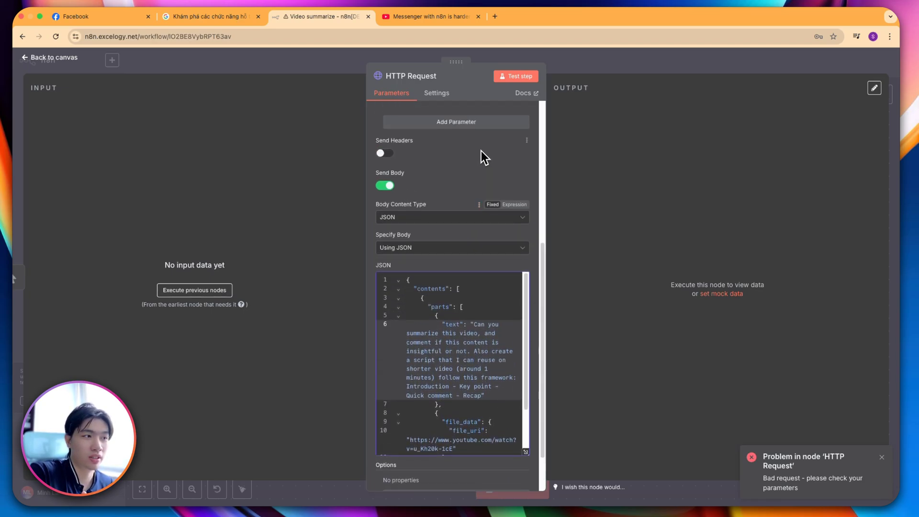
pyautogui.scroll(3, 481, 167)
pyautogui.scroll(3, 482, 187)
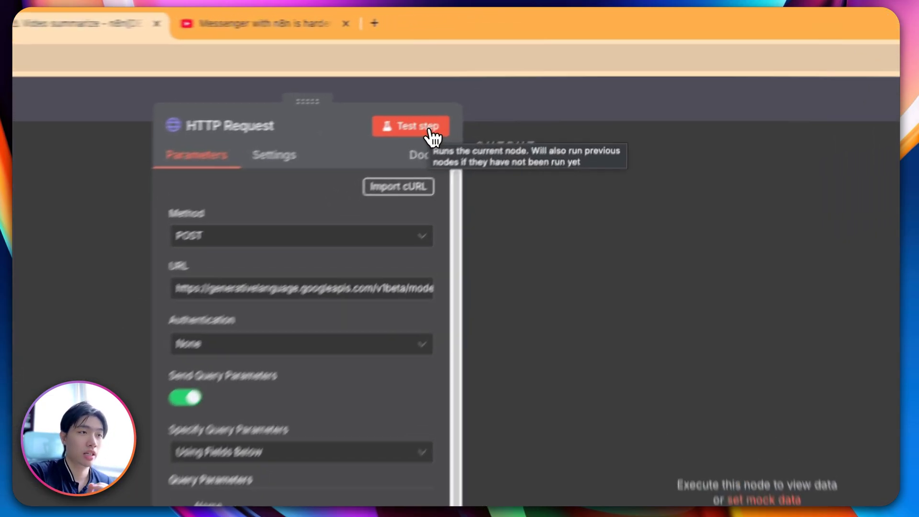
# Step: Test-run the HTTP Request step, then reopen the node's parameters
pyautogui.click(528, 84)
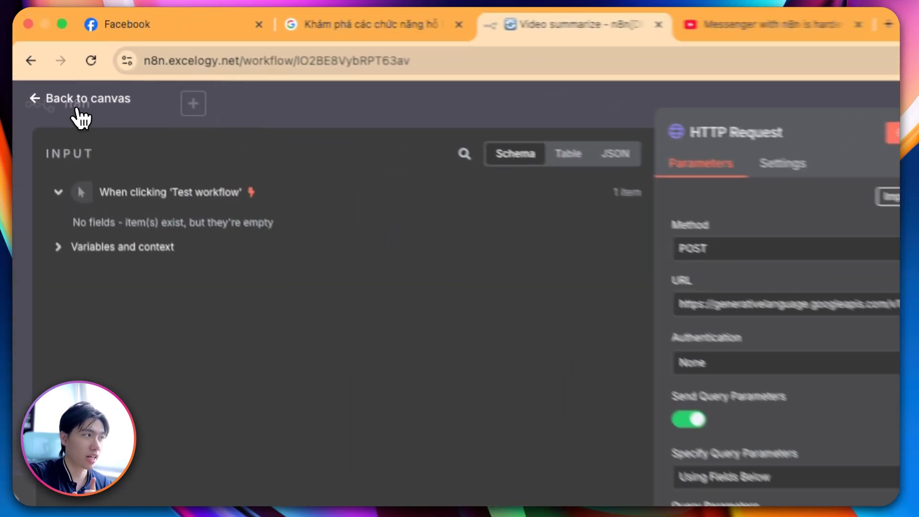
pyautogui.click(47, 58)
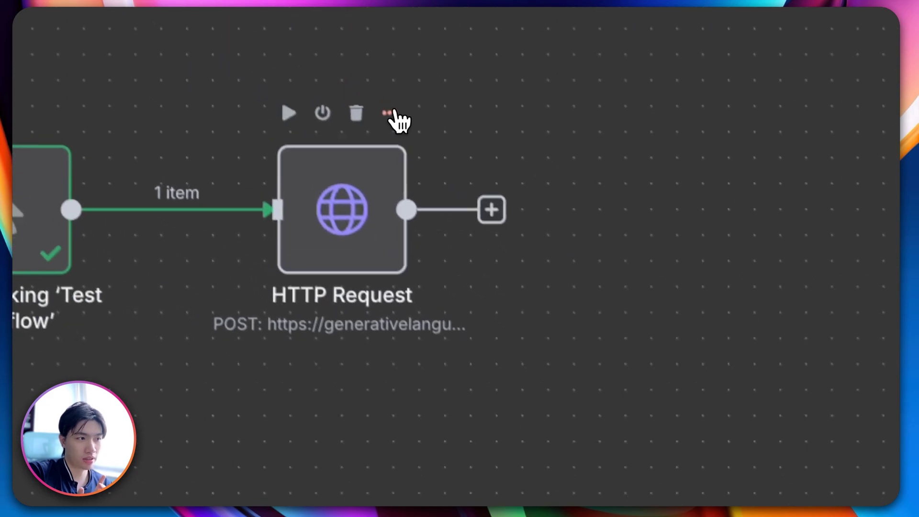
pyautogui.click(394, 113)
pyautogui.click(472, 151)
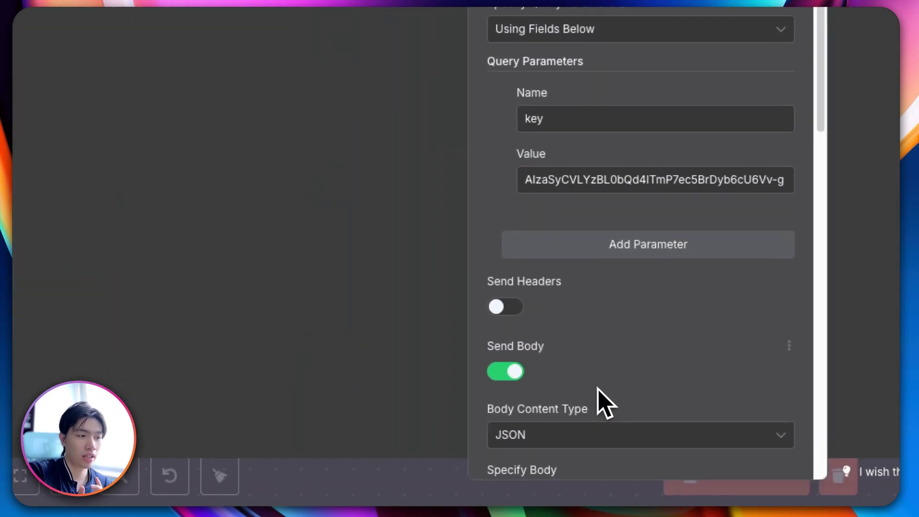
# Step: Add a Timeout option of 3600000 replacing the default 10000, and rerun the step test
pyautogui.scroll(-10, 593, 311)
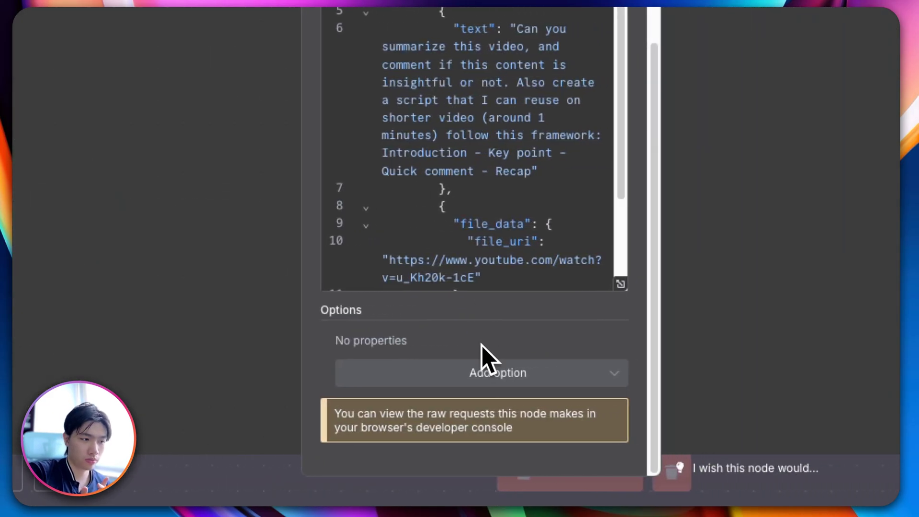
pyautogui.click(483, 372)
pyautogui.scroll(-1, 462, 230)
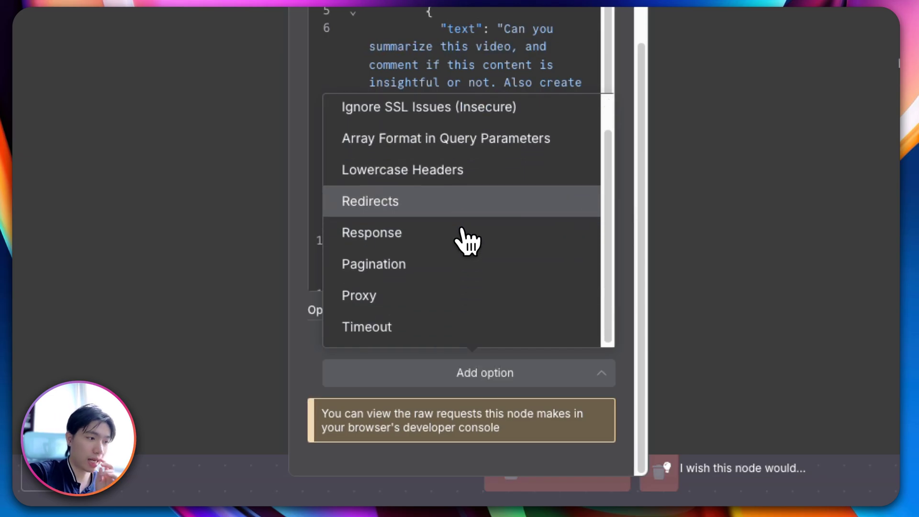
pyautogui.click(421, 323)
pyautogui.scroll(-1, 435, 350)
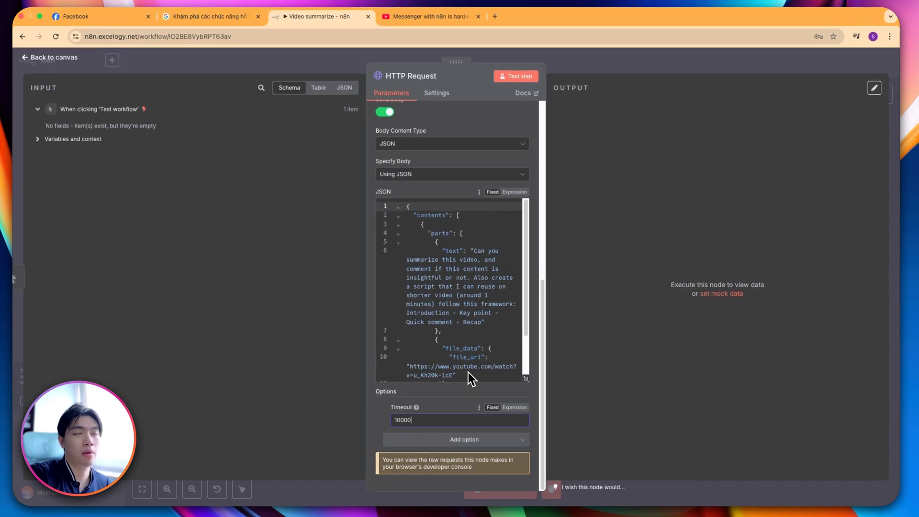
pyautogui.press('BackSpace')
pyautogui.press('BackSpace')
pyautogui.press('BackSpace')
pyautogui.press('BackSpace')
pyautogui.press('BackSpace')
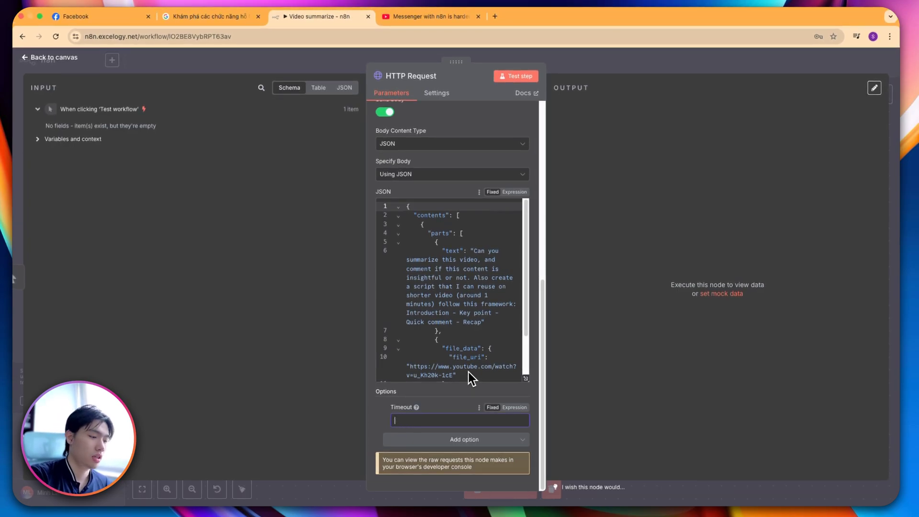
pyautogui.write('3600')
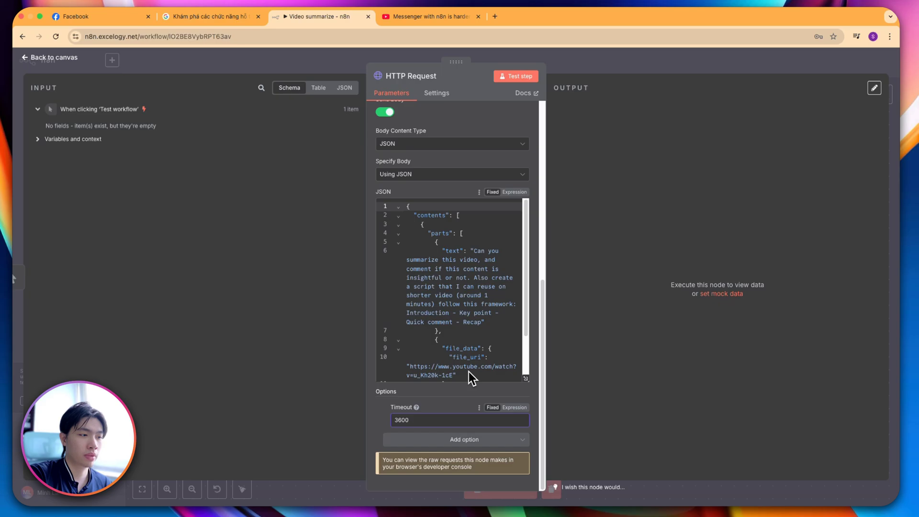
pyautogui.write('000')
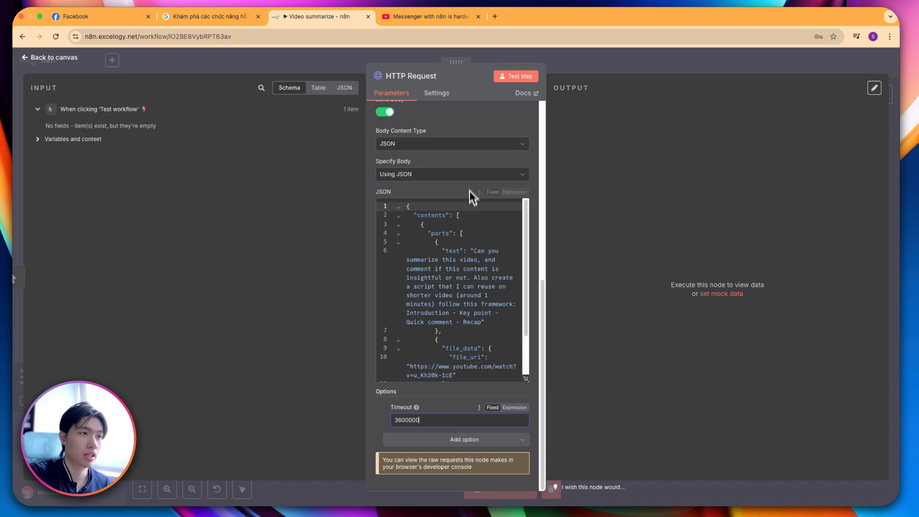
pyautogui.click(512, 76)
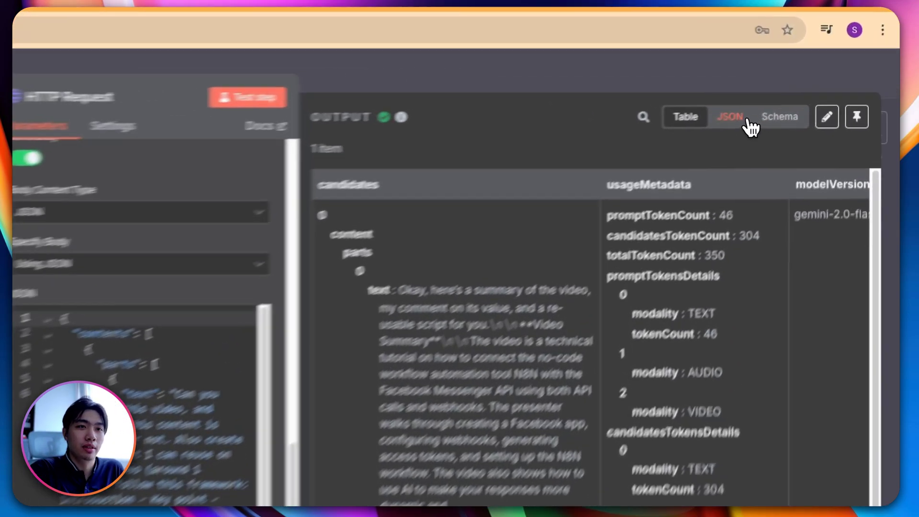
# Step: View Gemini's 350-token video summary output as JSON, table and schema, ending on table view
pyautogui.click(748, 121)
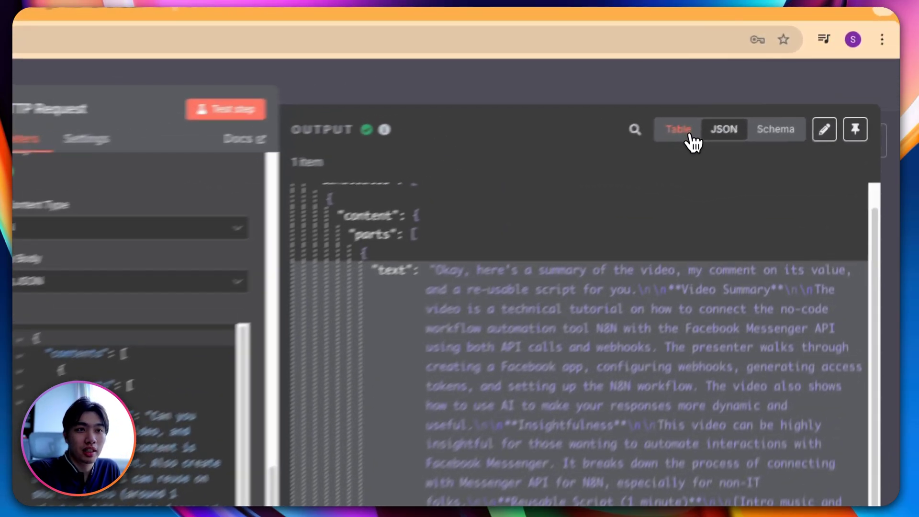
pyautogui.click(774, 88)
pyautogui.click(829, 87)
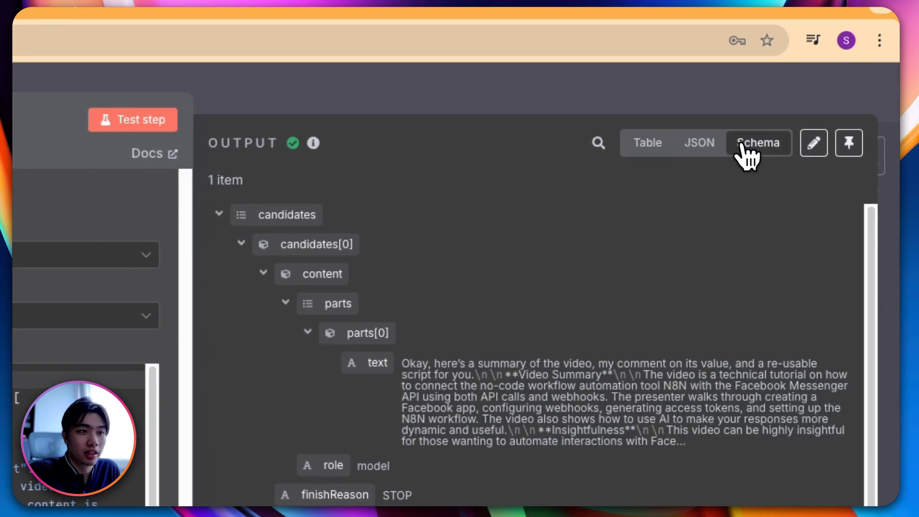
pyautogui.click(647, 143)
pyautogui.scroll(-2, 421, 383)
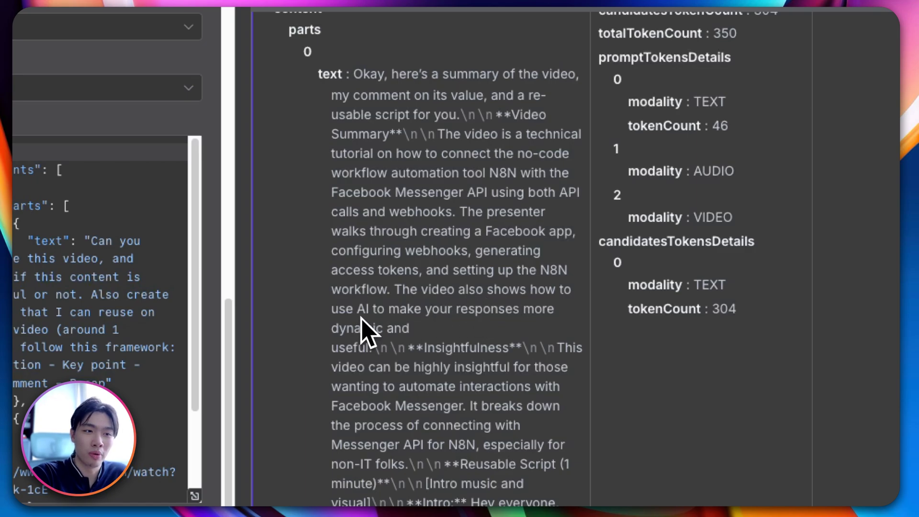
pyautogui.scroll(-1, 431, 297)
pyautogui.scroll(-1, 434, 295)
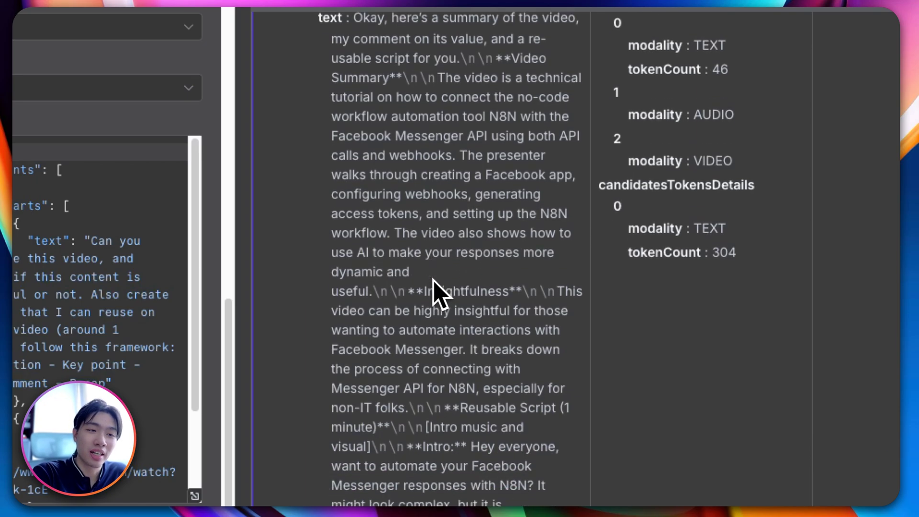
pyautogui.scroll(-1, 460, 263)
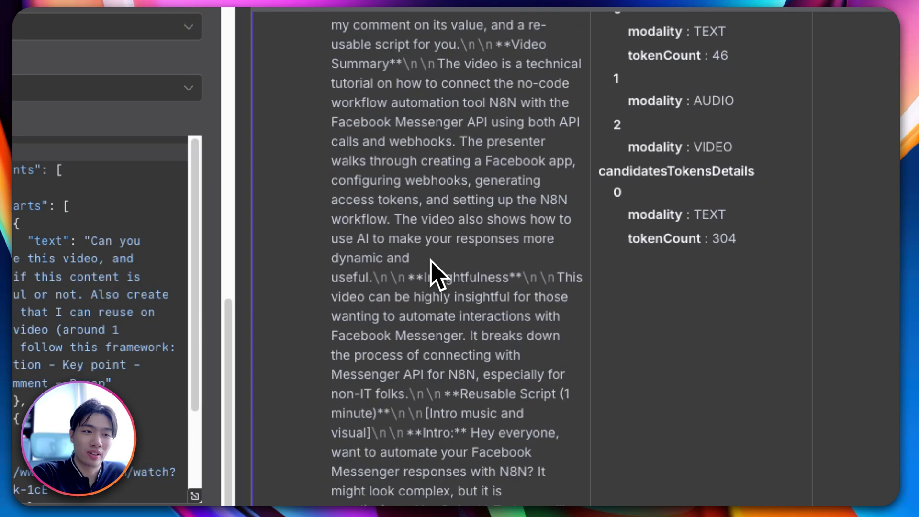
pyautogui.scroll(-1, 435, 272)
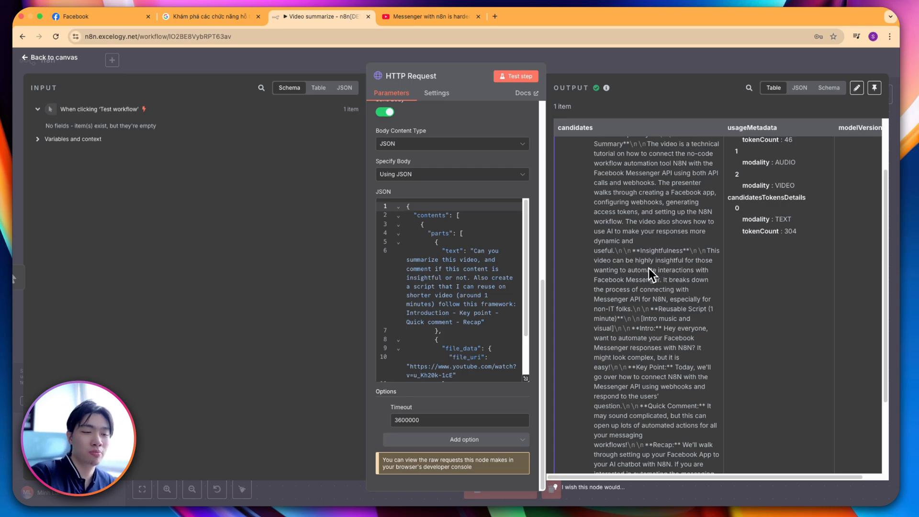
pyautogui.scroll(-1, 661, 273)
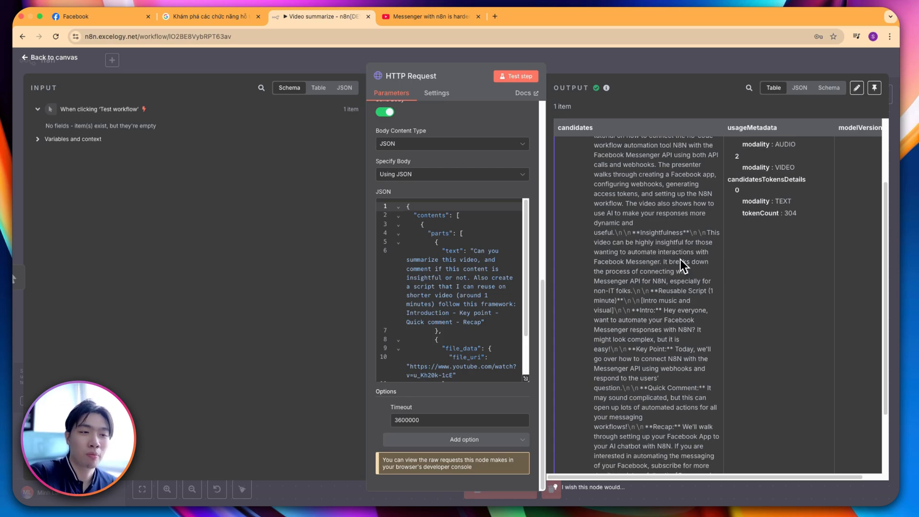
pyautogui.scroll(-1, 679, 259)
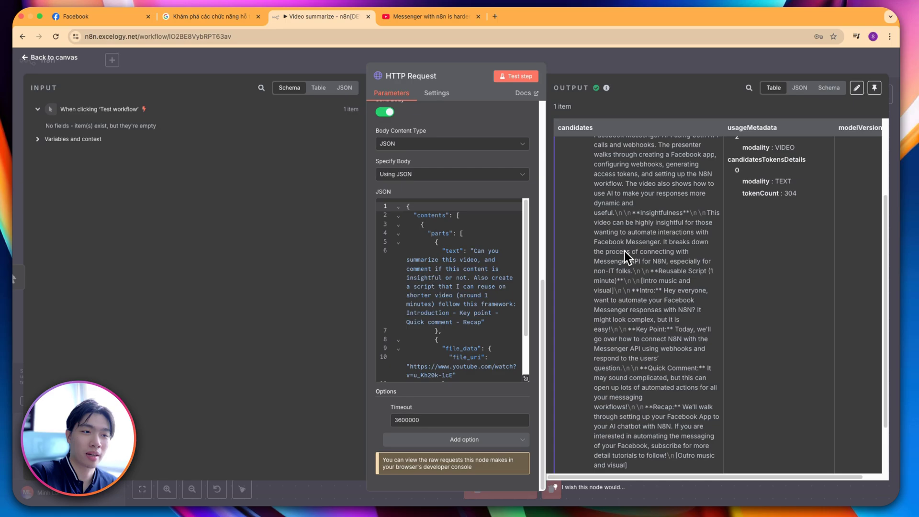
pyautogui.scroll(-1, 646, 256)
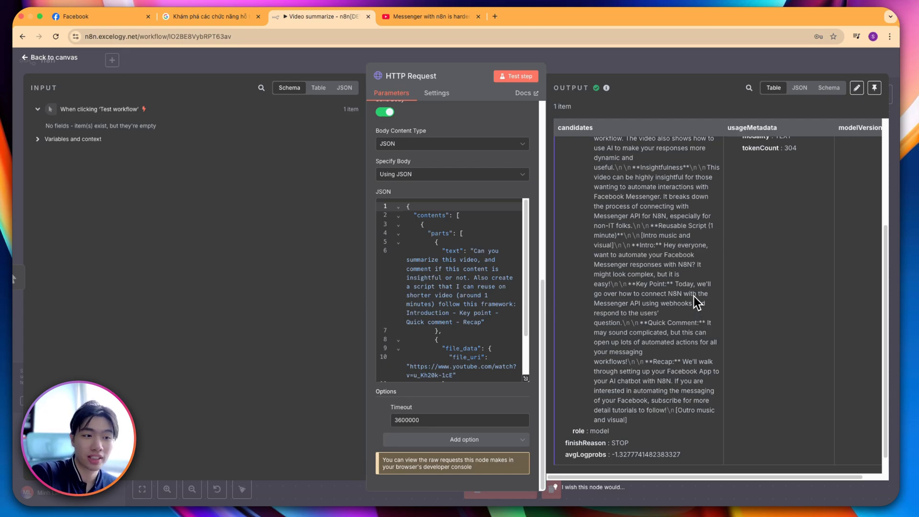
pyautogui.scroll(-1, 670, 310)
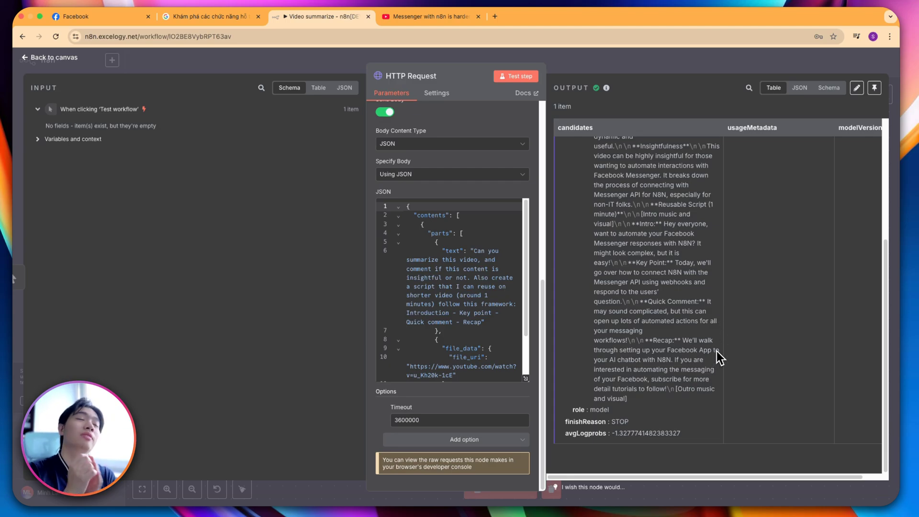
pyautogui.scroll(5, 645, 314)
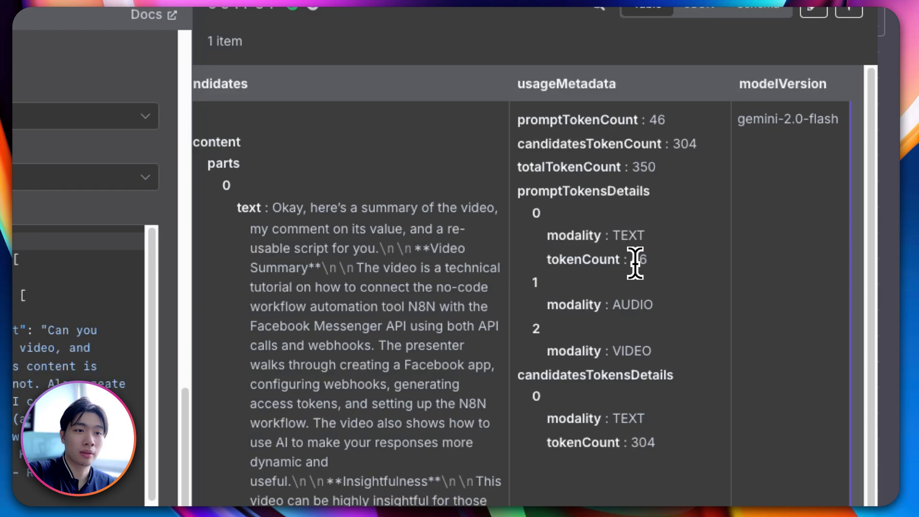
# Step: Check the 46, 304 and 350 token counts in usageMetadata, then return to the Gemini API docs
pyautogui.doubleClick(638, 260)
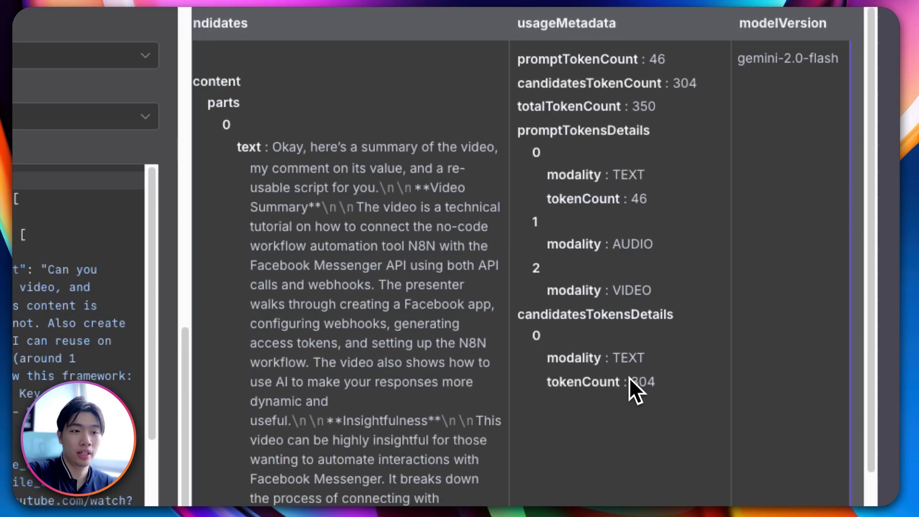
pyautogui.moveTo(627, 377); pyautogui.dragTo(711, 382)
pyautogui.click(655, 350)
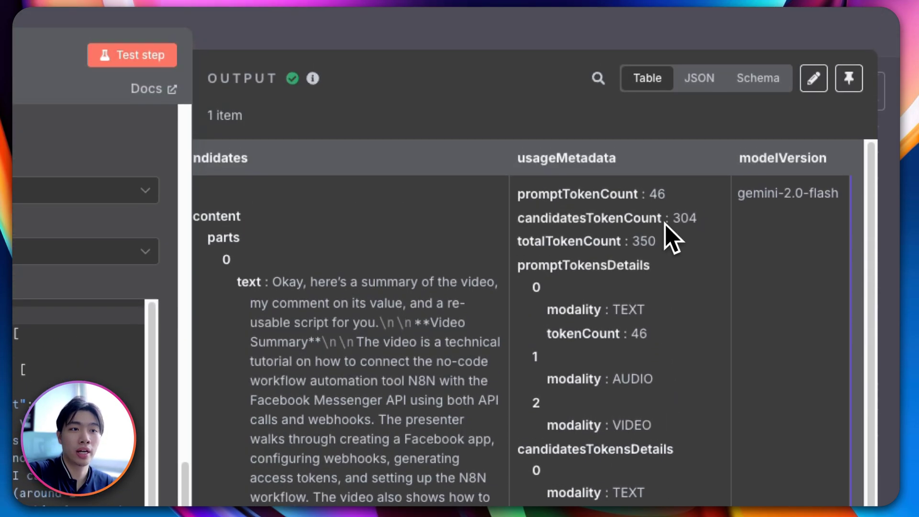
pyautogui.doubleClick(641, 249)
pyautogui.click(699, 318)
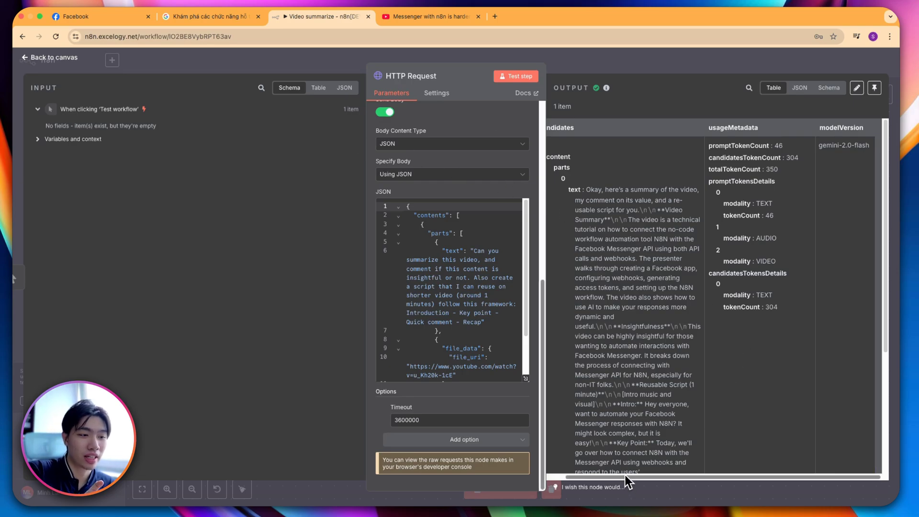
pyautogui.moveTo(456, 61)
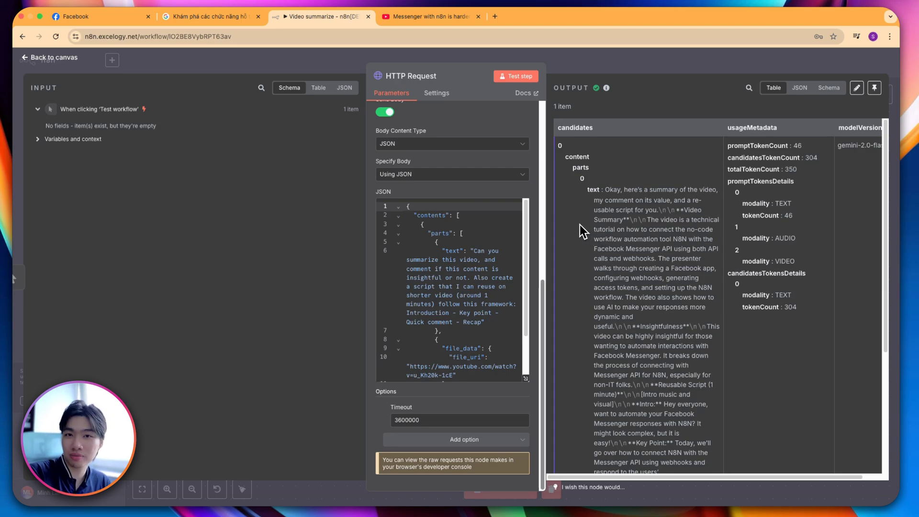
pyautogui.moveTo(451, 287)
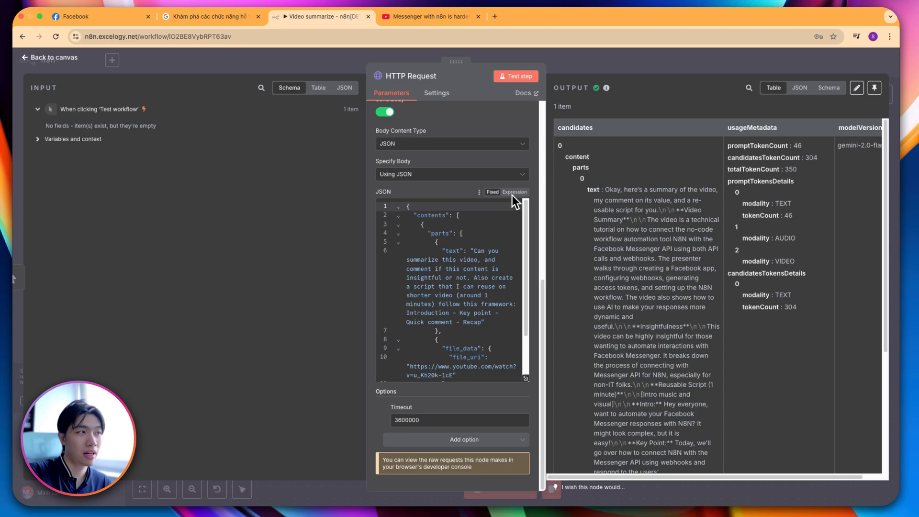
pyautogui.click(206, 16)
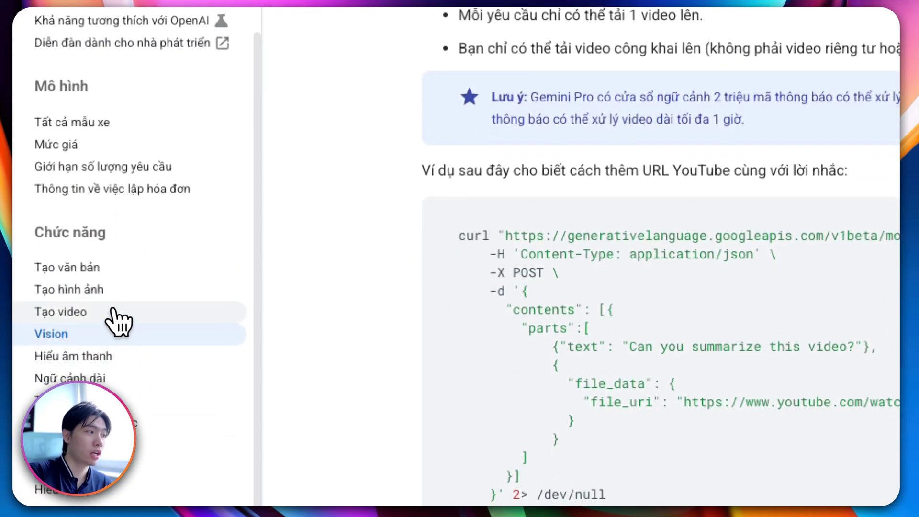
# Step: Open the Tạo video (Veo video generation) docs page and scroll through it
pyautogui.click(114, 311)
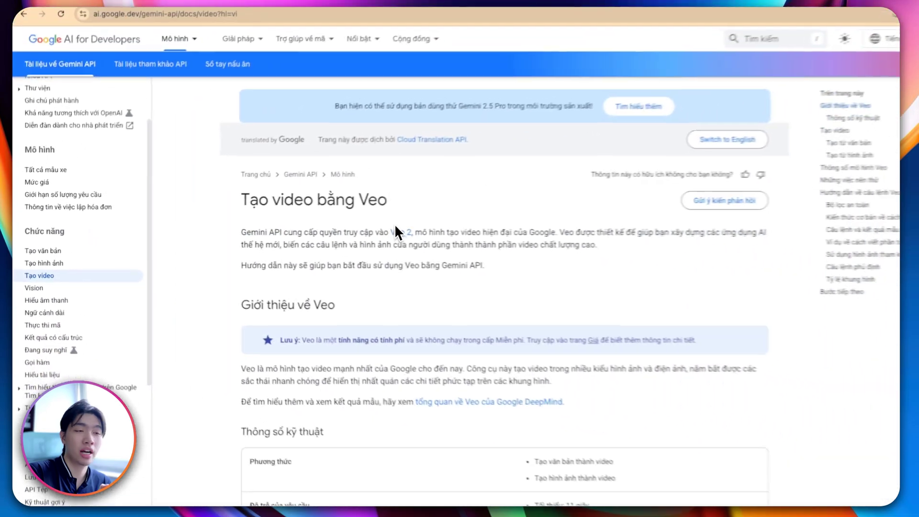
pyautogui.scroll(-5, 377, 251)
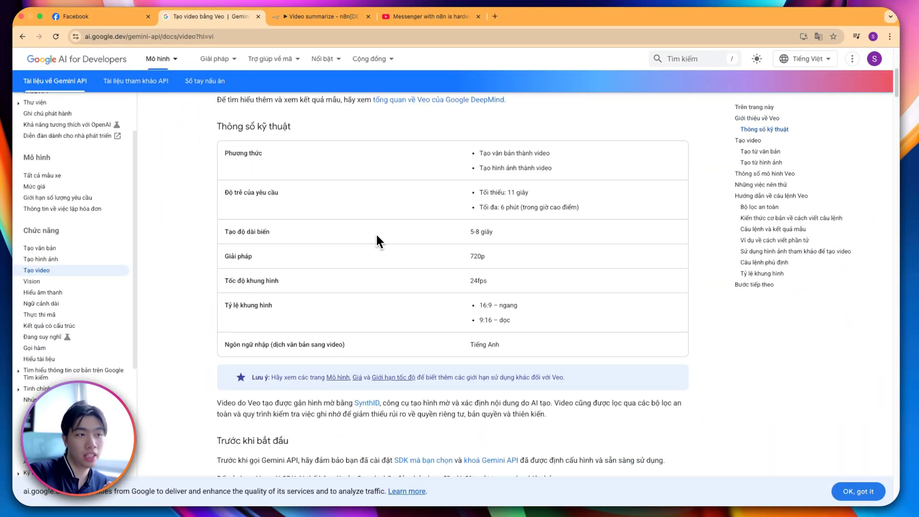
pyautogui.scroll(-1, 375, 234)
pyautogui.scroll(-3, 376, 235)
pyautogui.scroll(-2, 382, 246)
pyautogui.scroll(-1, 377, 270)
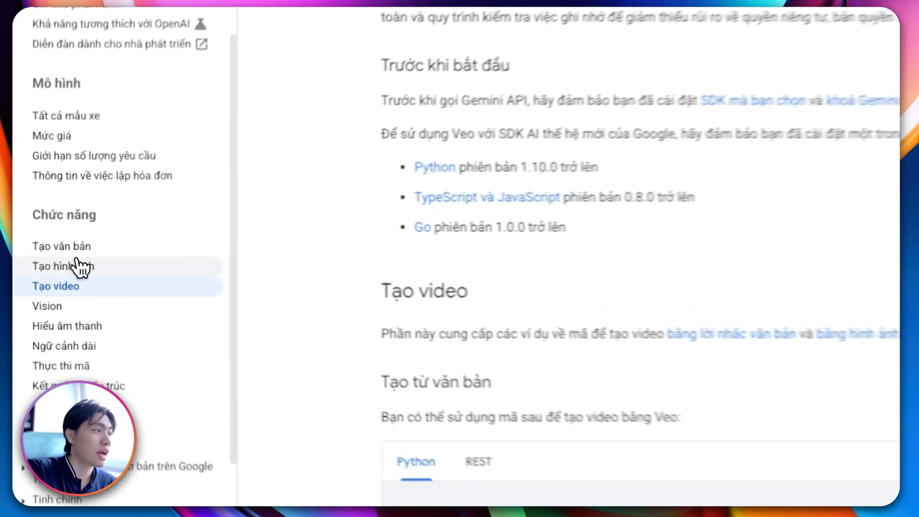
# Step: Skim the Tạo hình ảnh image generation page, then open the Tạo văn bản page
pyautogui.click(41, 259)
pyautogui.scroll(-5, 532, 211)
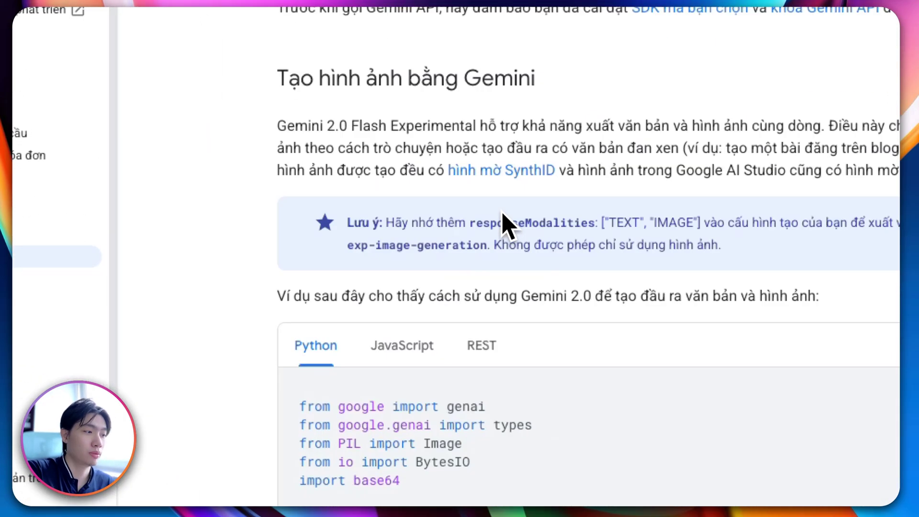
pyautogui.moveTo(521, 241); pyautogui.dragTo(690, 240)
pyautogui.click(309, 240)
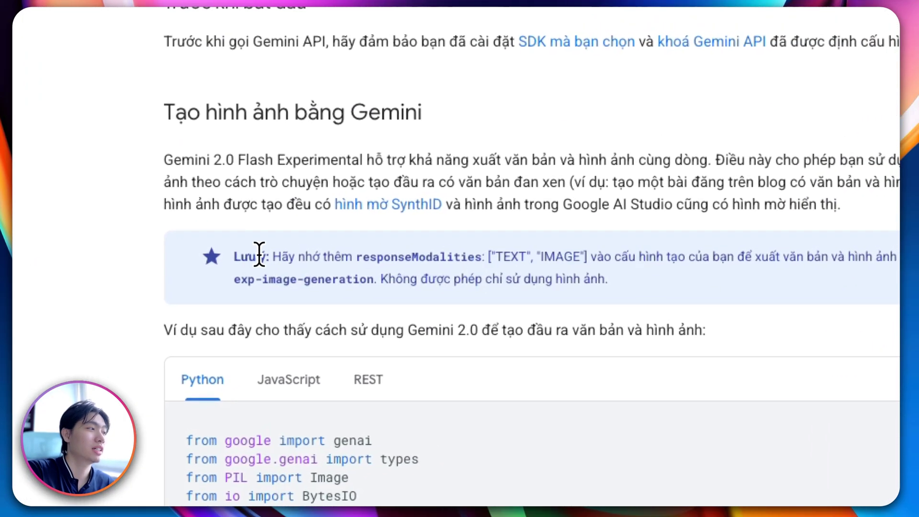
pyautogui.click(87, 250)
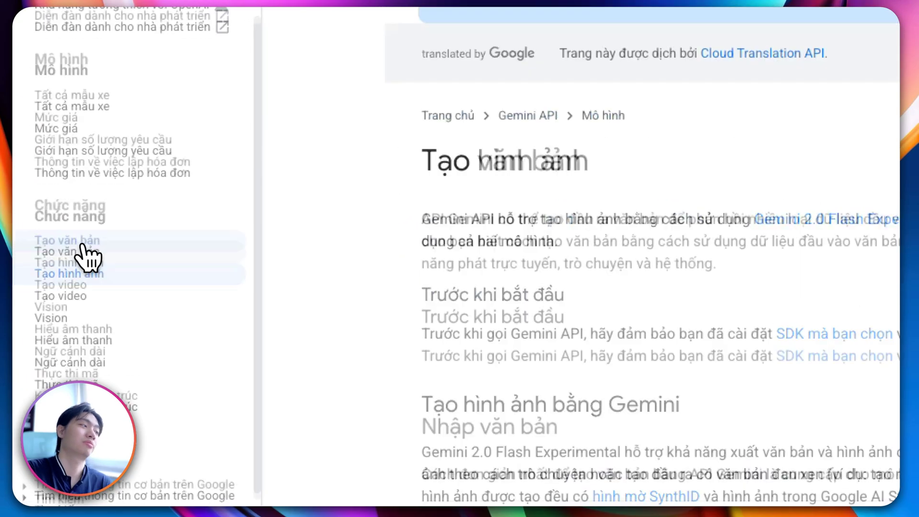